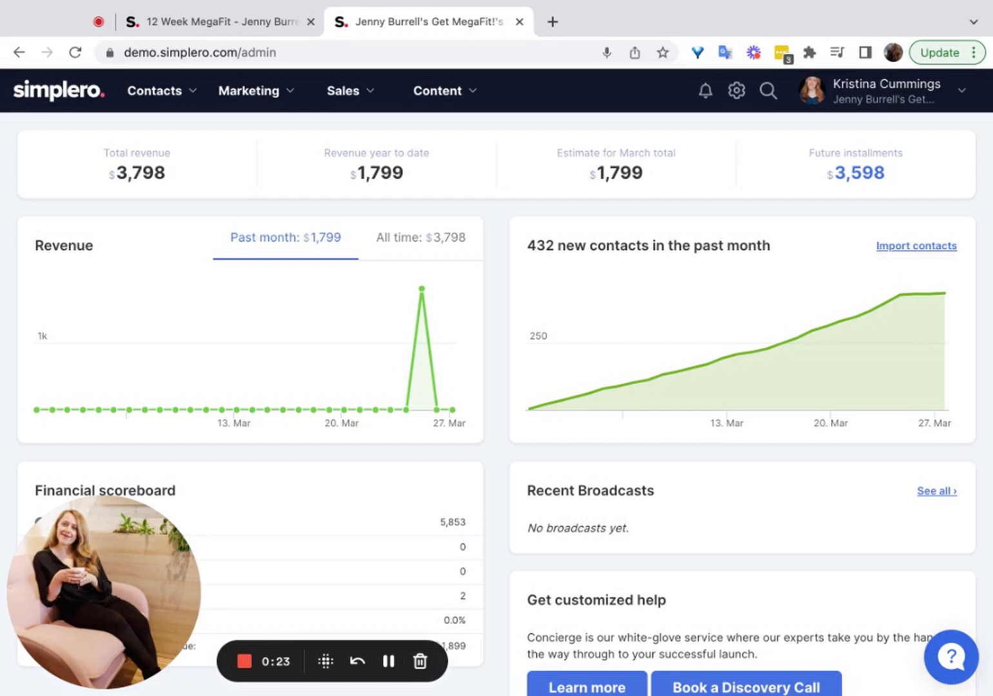
Step: Check the payment methods offered on the 12 Week MegaFit checkout page and return to the admin dashboard
{"action": "left_click", "coordinate": [261, 21]}
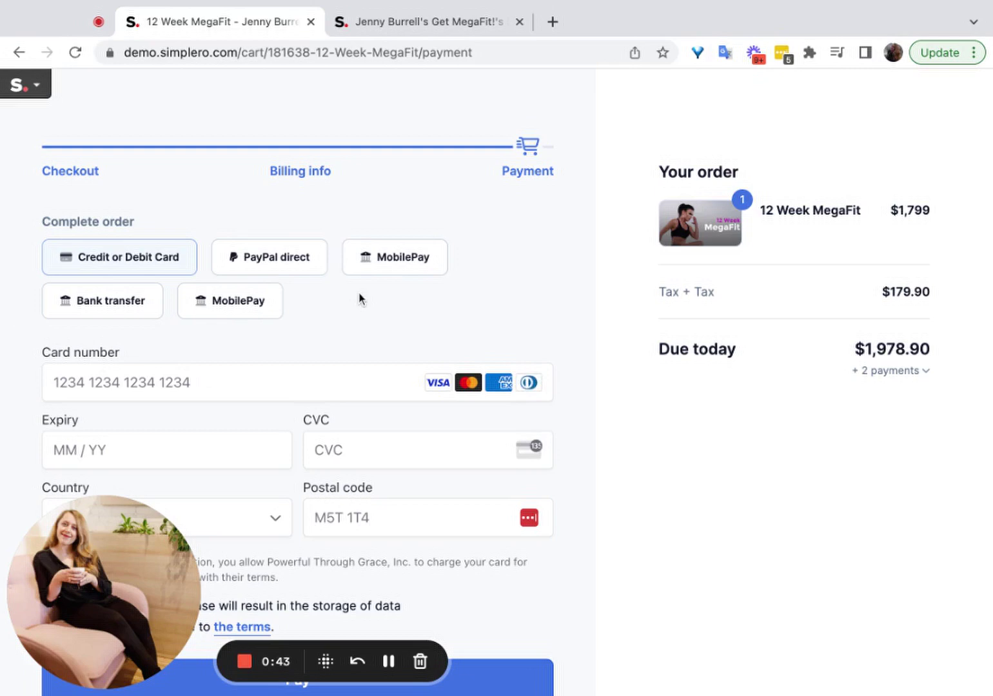
{"action": "left_click", "coordinate": [441, 23]}
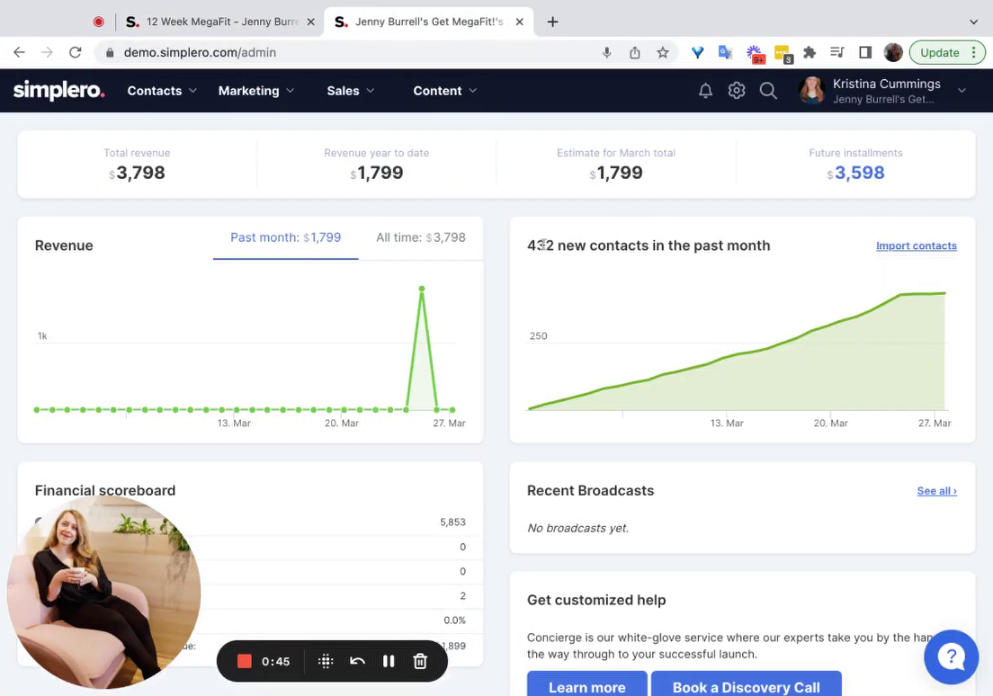
Step: Open the payment processors settings to see the enabled and disabled processors
{"action": "left_click", "coordinate": [739, 97]}
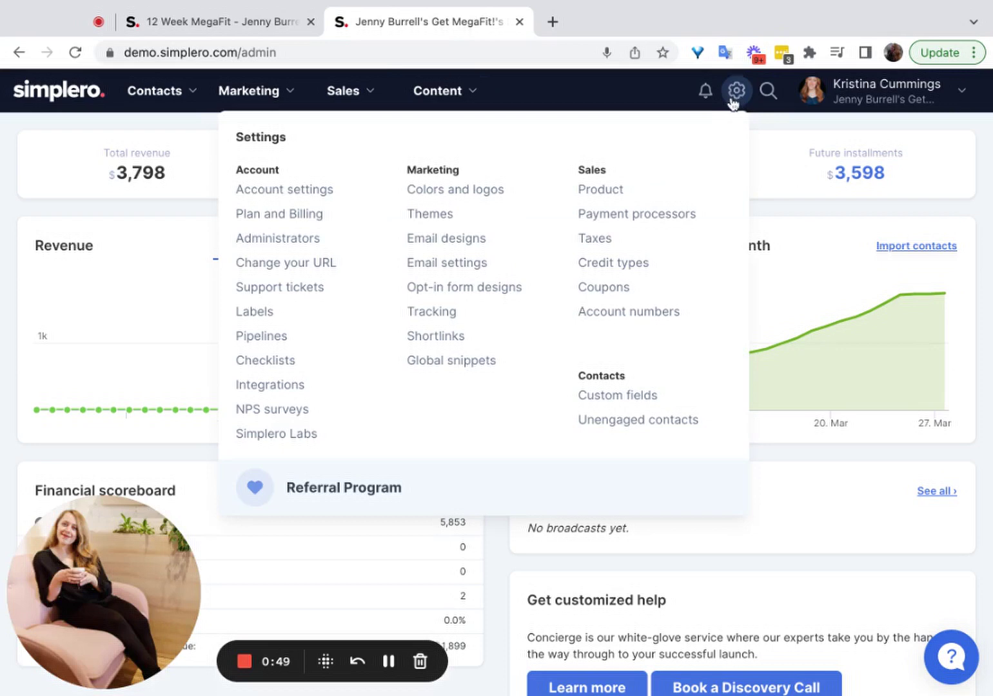
{"action": "left_click", "coordinate": [632, 215]}
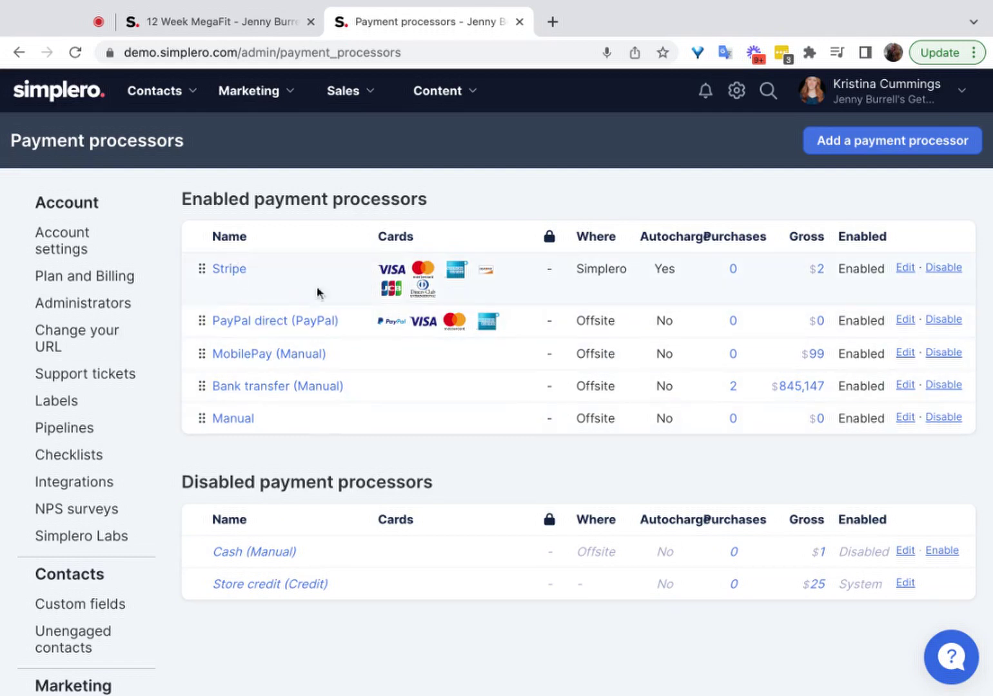
{"action": "left_click", "coordinate": [948, 323]}
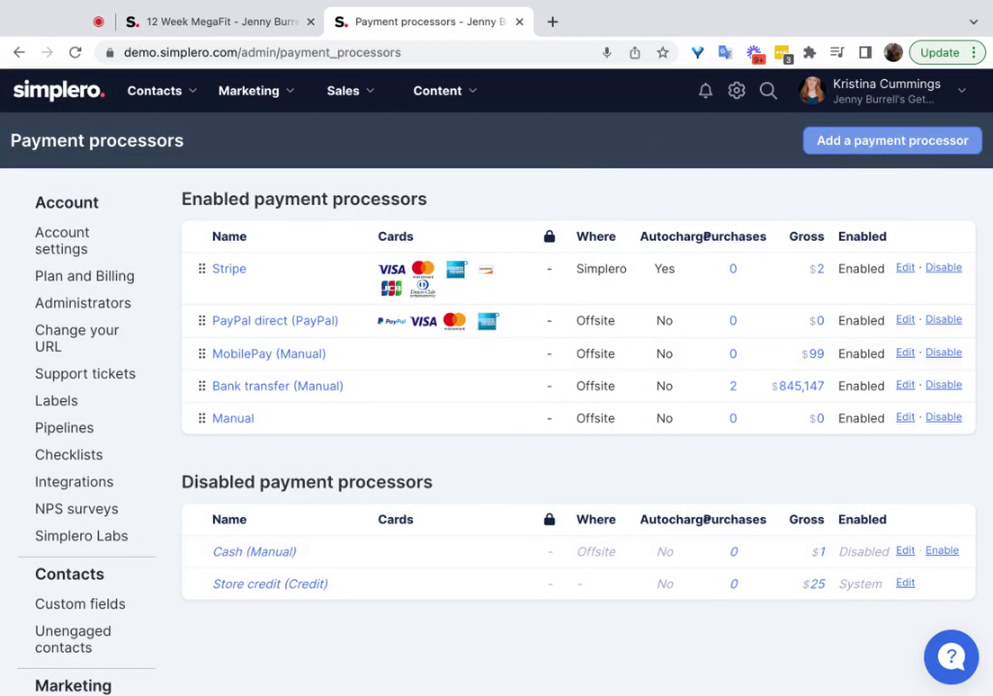
Step: Start adding a new payment processor and look over the available providers
{"action": "left_click", "coordinate": [878, 148]}
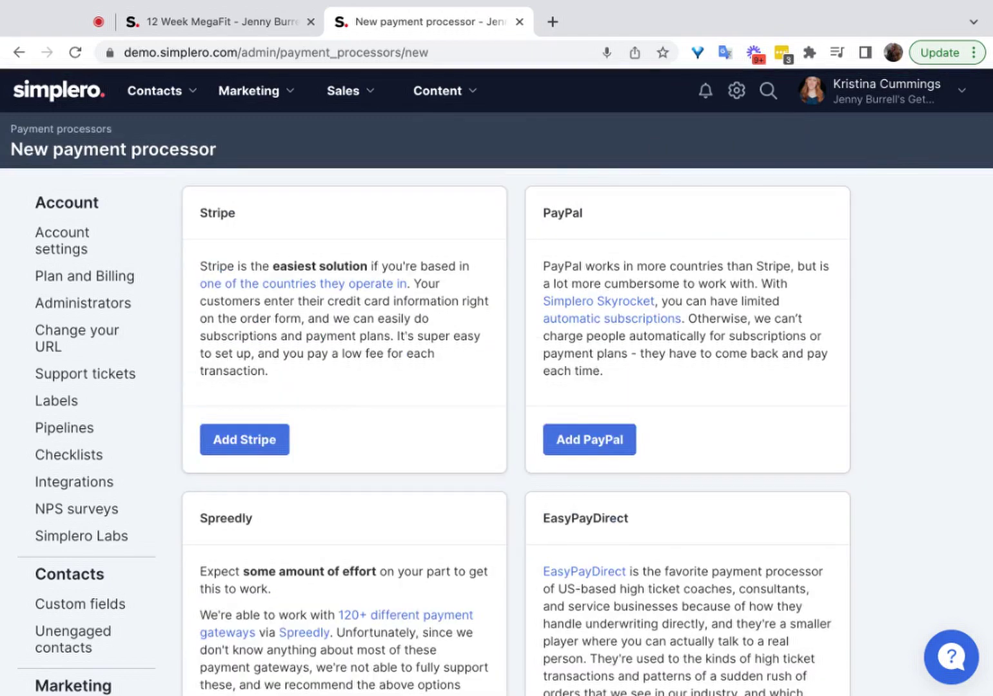
{"action": "scroll", "coordinate": [399, 518], "scroll_direction": "down", "scroll_amount": 4}
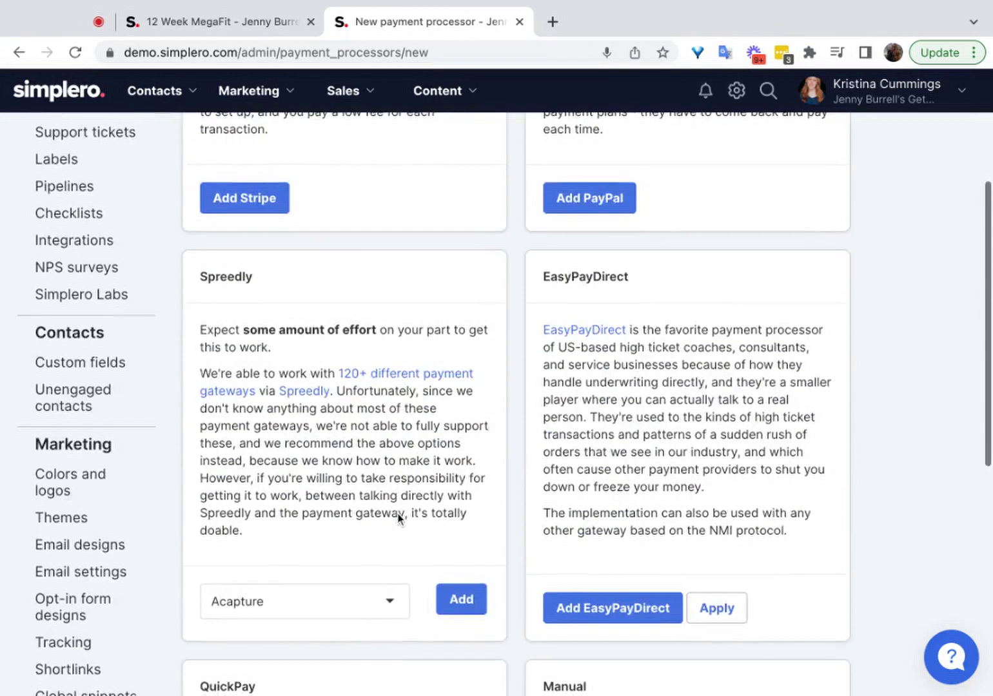
{"action": "scroll", "coordinate": [400, 518], "scroll_direction": "down", "scroll_amount": 8}
{"action": "scroll", "coordinate": [399, 518], "scroll_direction": "up", "scroll_amount": 12}
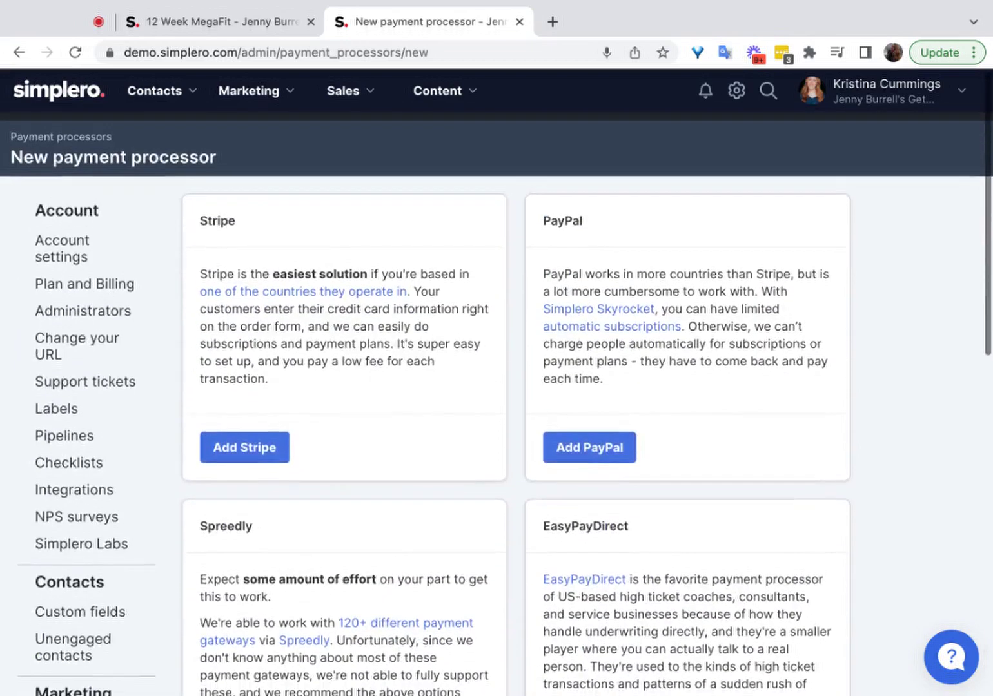
Step: Open the Stripe connection page for a look and return to the provider choices without connecting an account
{"action": "left_click", "coordinate": [242, 445]}
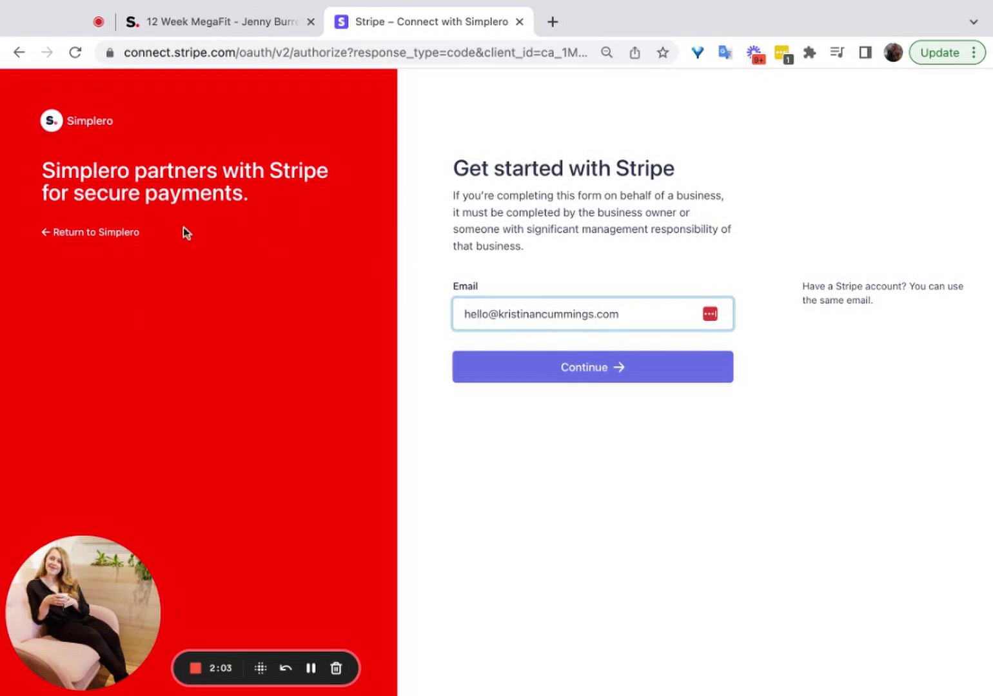
{"action": "left_click", "coordinate": [18, 52]}
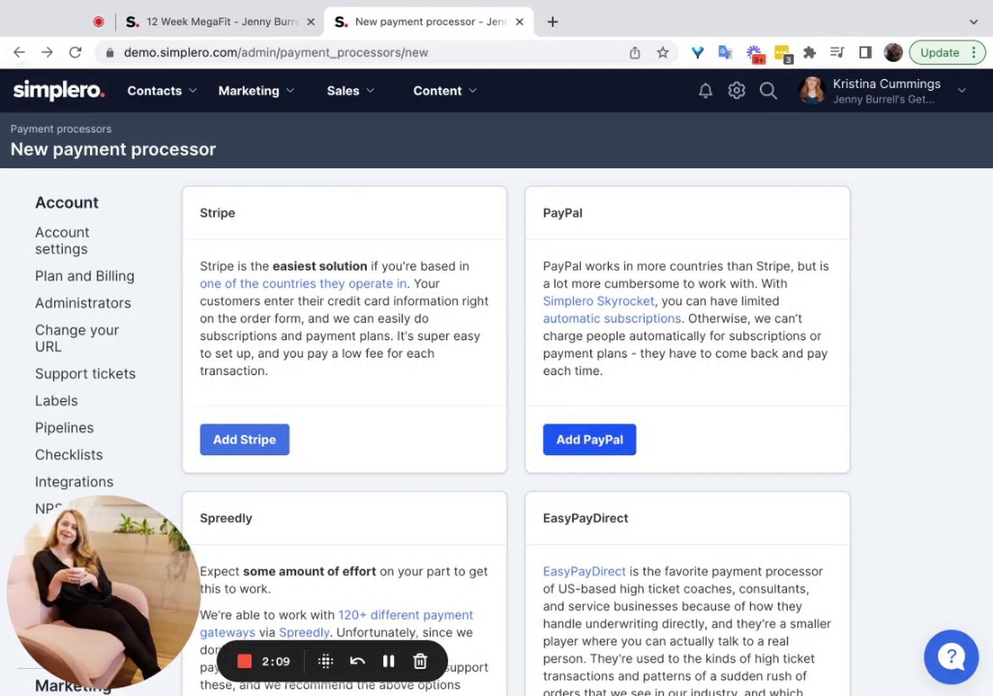
Step: Open the PayPal processor form and examine its setup instructions, name, label and API credential fields
{"action": "left_click", "coordinate": [590, 440]}
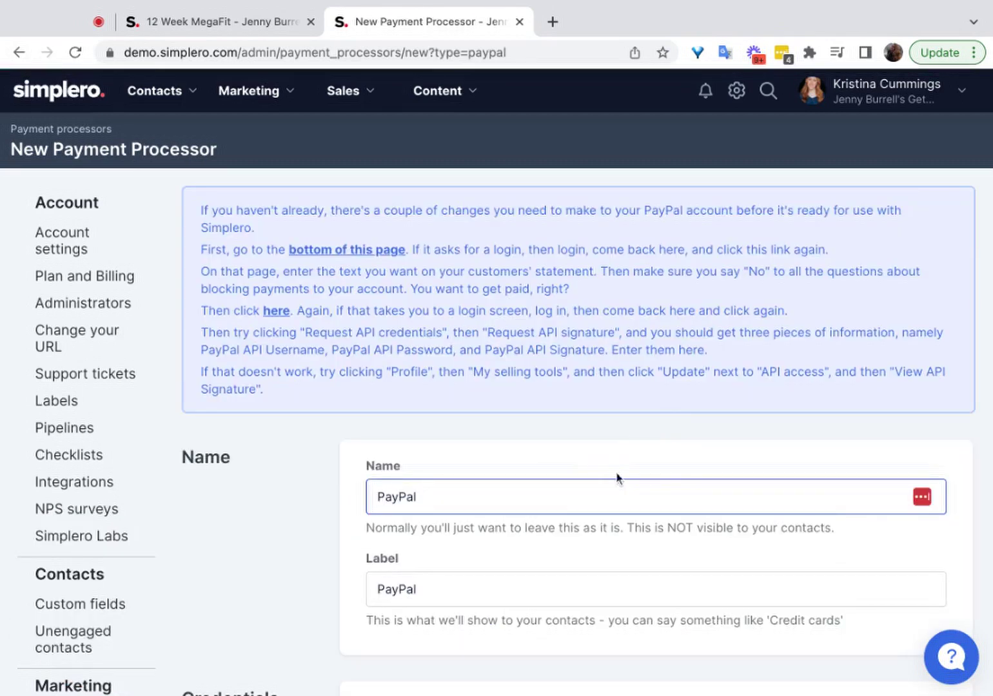
{"action": "scroll", "coordinate": [616, 475], "scroll_direction": "down", "scroll_amount": 5}
{"action": "left_click", "coordinate": [396, 527]}
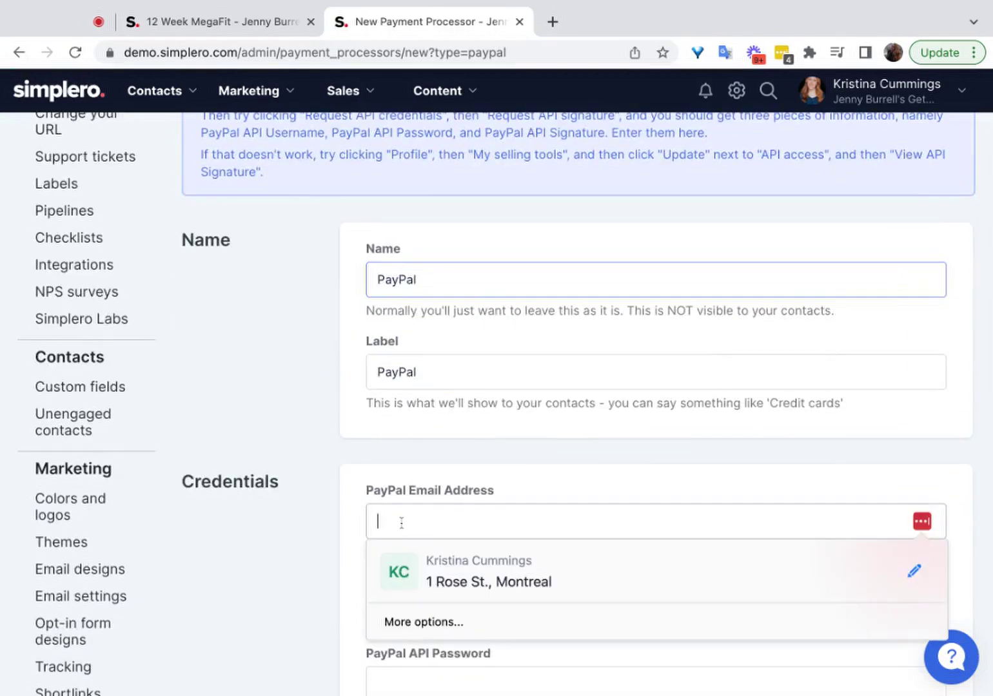
{"action": "left_click", "coordinate": [338, 496]}
{"action": "scroll", "coordinate": [441, 607], "scroll_direction": "down", "scroll_amount": 5}
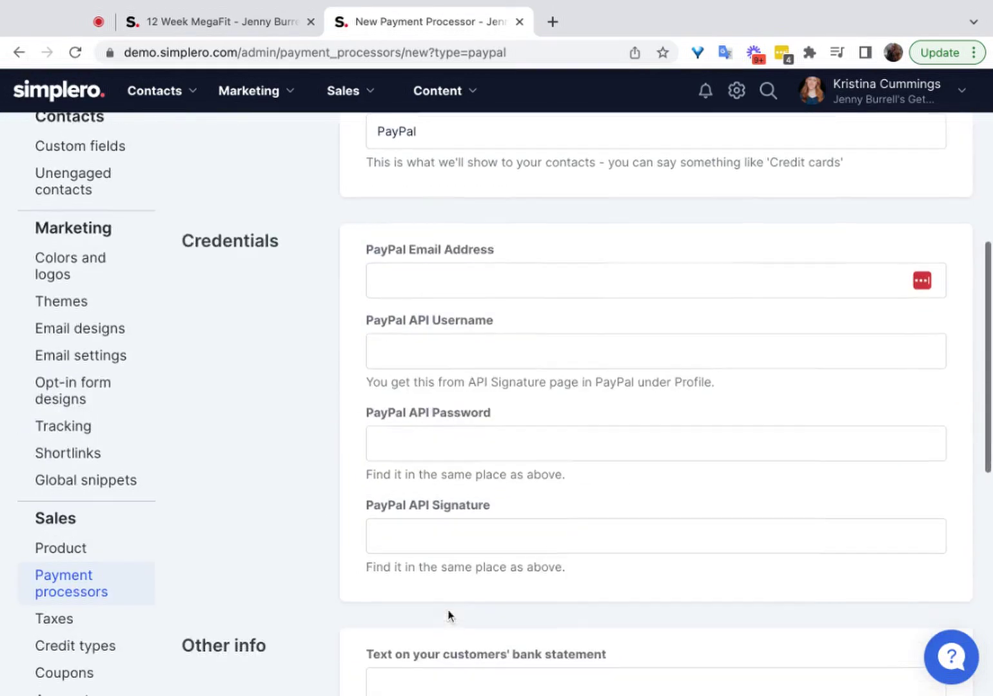
{"action": "left_click", "coordinate": [439, 353]}
{"action": "left_click", "coordinate": [429, 432]}
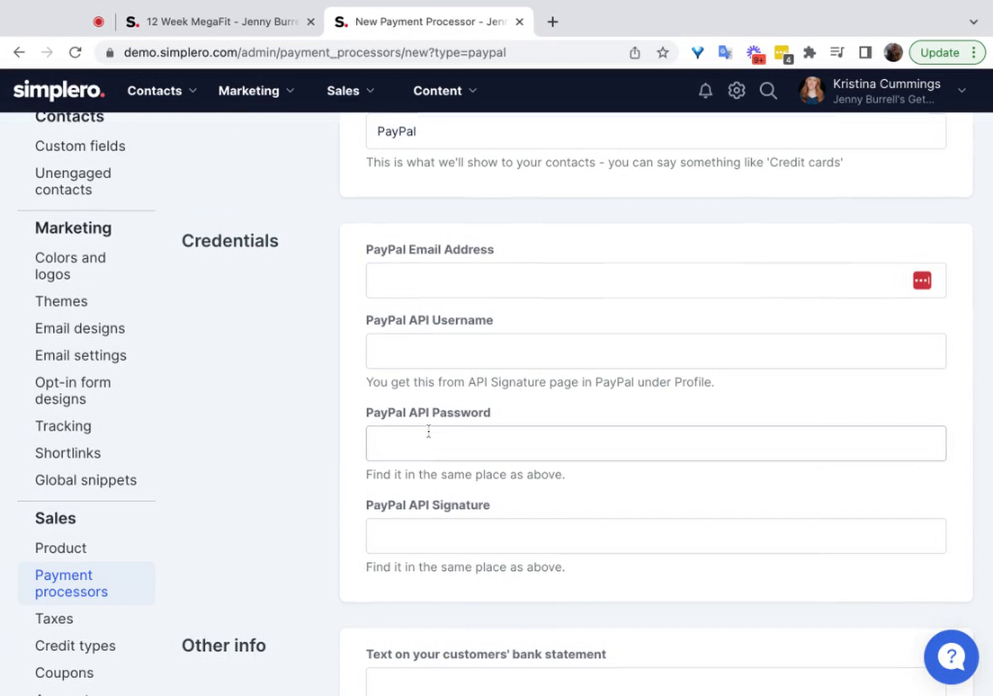
{"action": "left_click", "coordinate": [434, 539]}
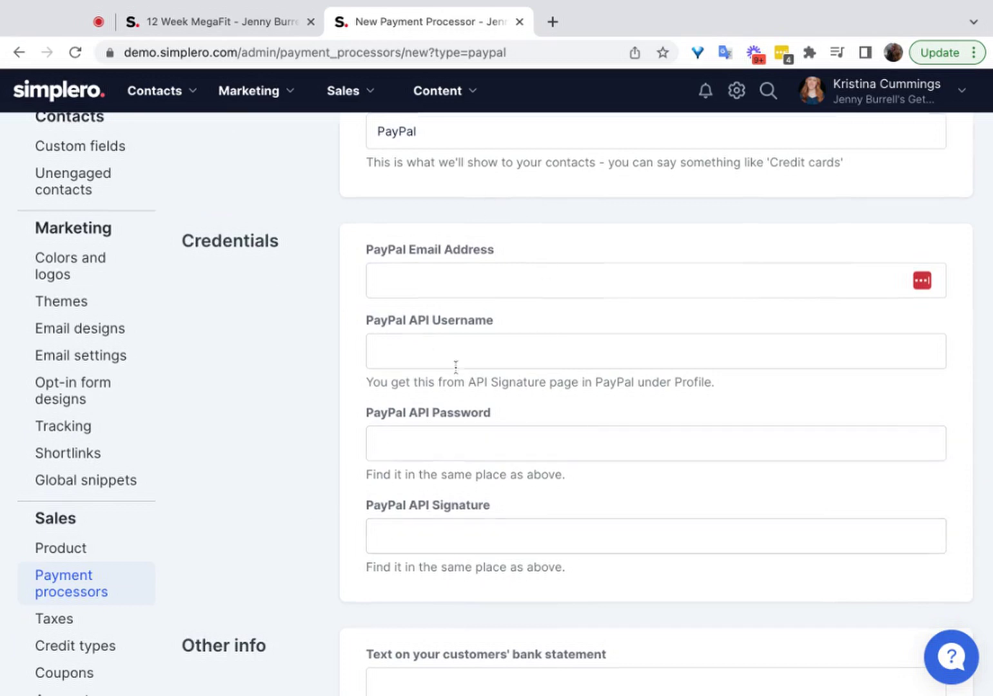
{"action": "left_click", "coordinate": [575, 432]}
{"action": "scroll", "coordinate": [576, 432], "scroll_direction": "up", "scroll_amount": 4}
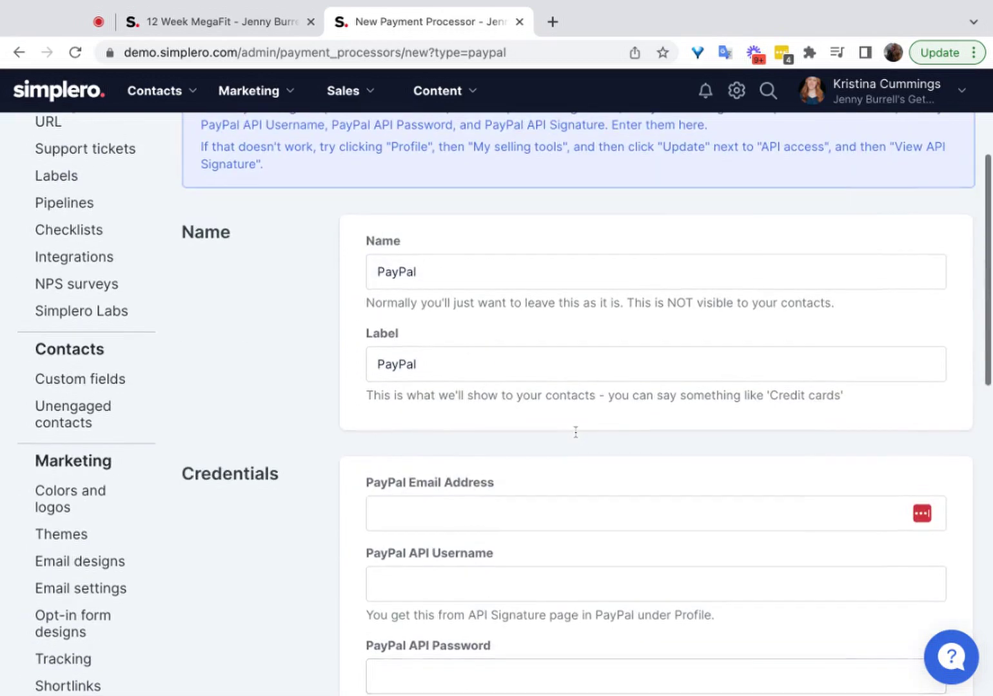
{"action": "scroll", "coordinate": [531, 298], "scroll_direction": "up", "scroll_amount": 4}
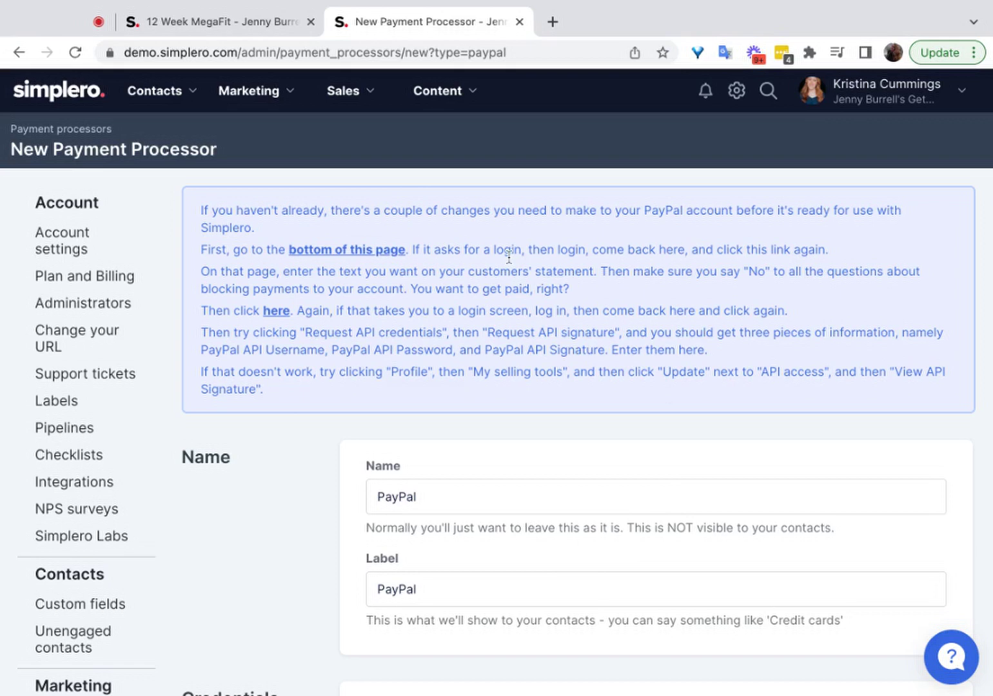
Step: Review the PayPal credential fields and the setting for the text on customers' bank statements
{"action": "scroll", "coordinate": [505, 348], "scroll_direction": "down", "scroll_amount": 5}
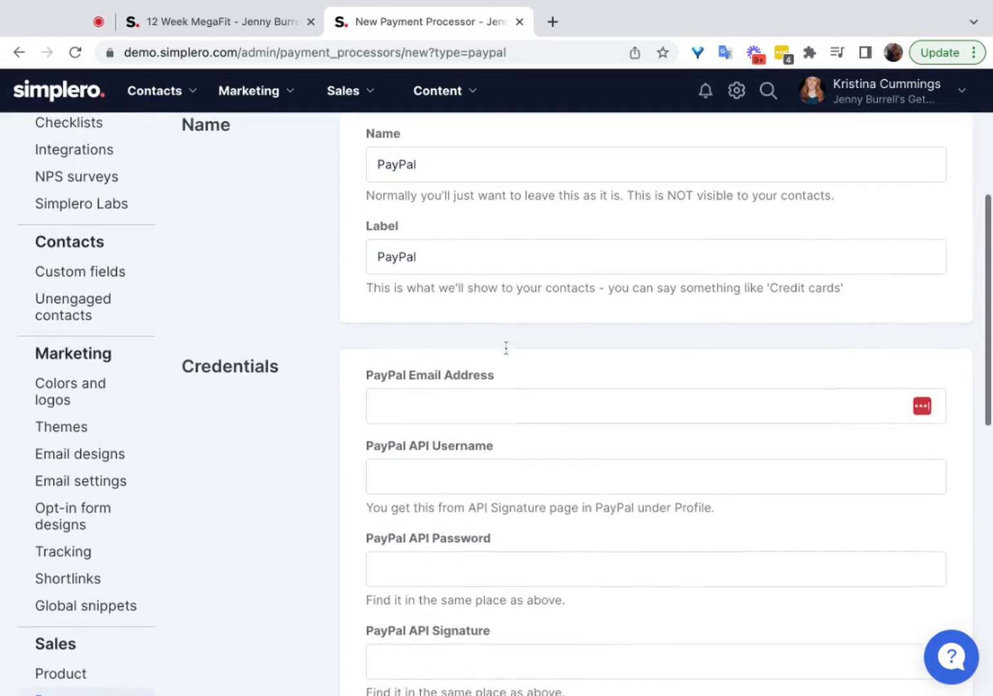
{"action": "scroll", "coordinate": [455, 370], "scroll_direction": "down", "scroll_amount": 3}
{"action": "scroll", "coordinate": [477, 222], "scroll_direction": "down", "scroll_amount": 1}
{"action": "scroll", "coordinate": [468, 284], "scroll_direction": "up", "scroll_amount": 2}
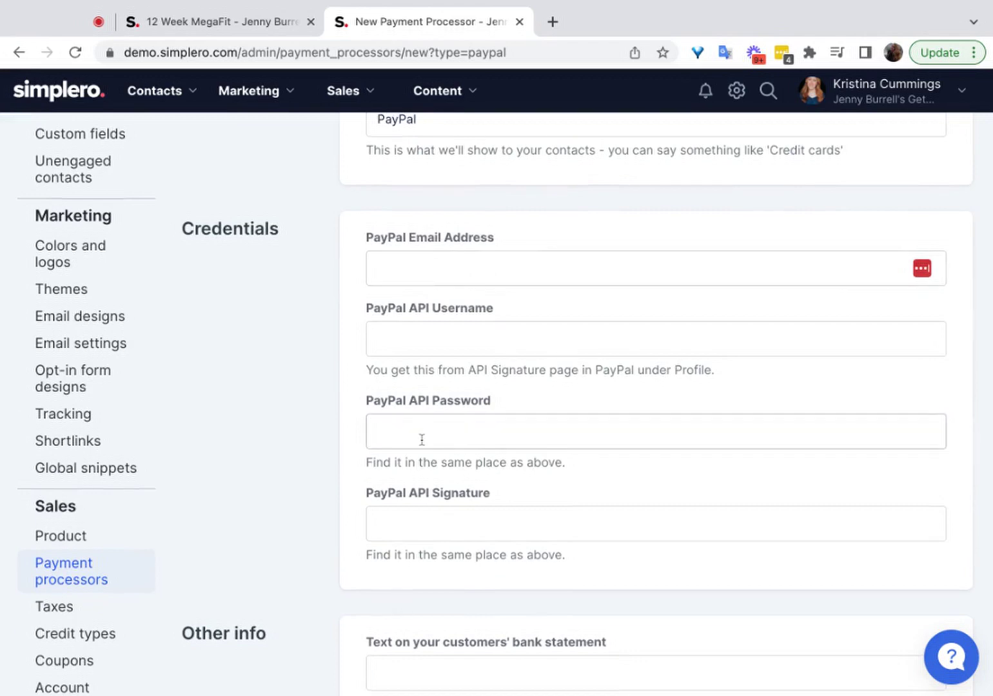
{"action": "scroll", "coordinate": [421, 440], "scroll_direction": "down", "scroll_amount": 7}
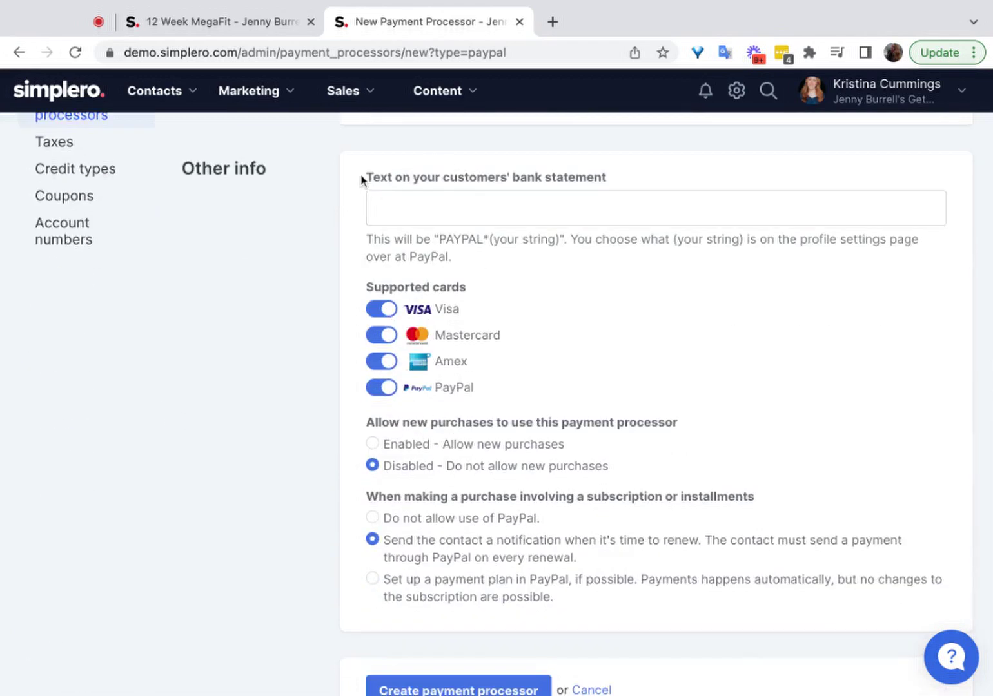
{"action": "left_click_drag", "start_coordinate": [362, 178], "coordinate": [554, 180]}
{"action": "left_click", "coordinate": [568, 180]}
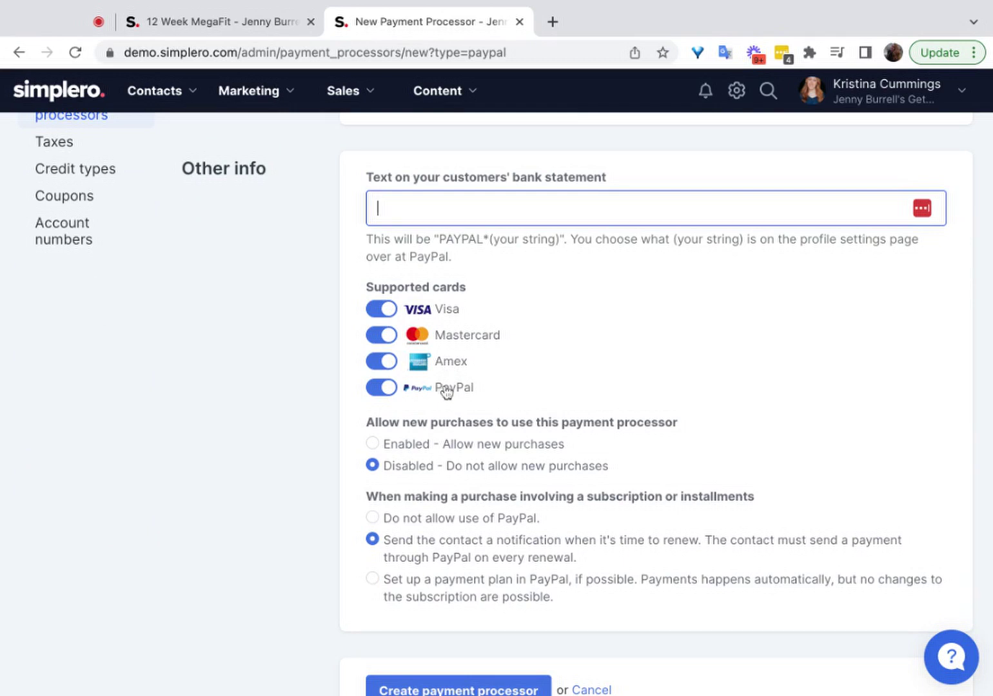
Step: Review the PayPal form's supported cards, new-purchase setting and options for subscription or installment purchases
{"action": "scroll", "coordinate": [483, 570], "scroll_direction": "down", "scroll_amount": 2}
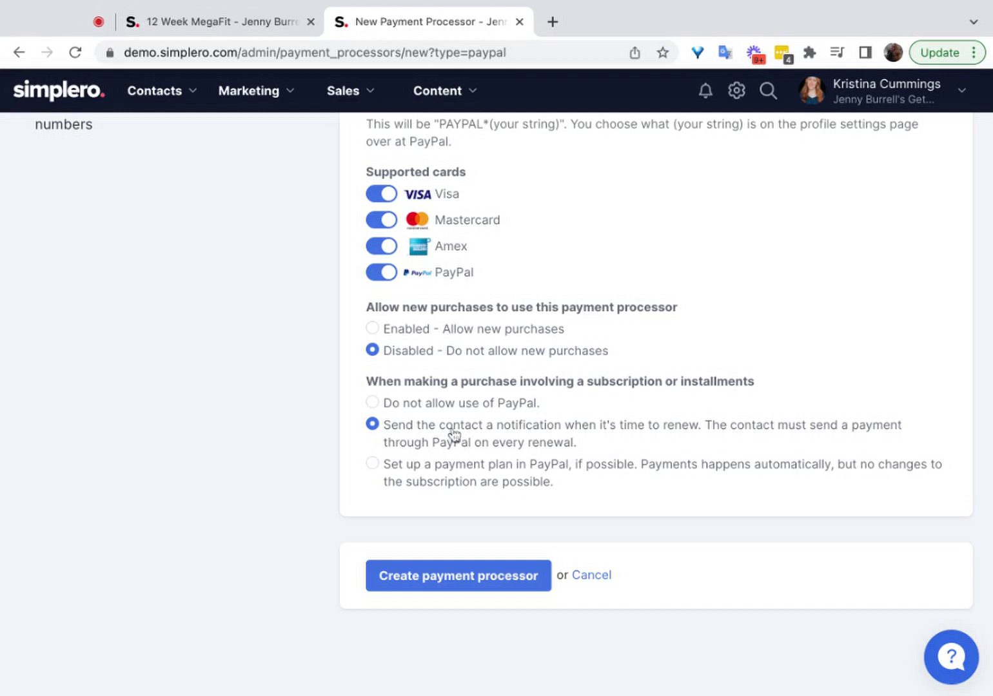
{"action": "left_click", "coordinate": [416, 481]}
{"action": "left_click", "coordinate": [469, 442]}
{"action": "left_click", "coordinate": [503, 408]}
{"action": "left_click", "coordinate": [491, 428]}
{"action": "scroll", "coordinate": [507, 399], "scroll_direction": "up", "scroll_amount": 2}
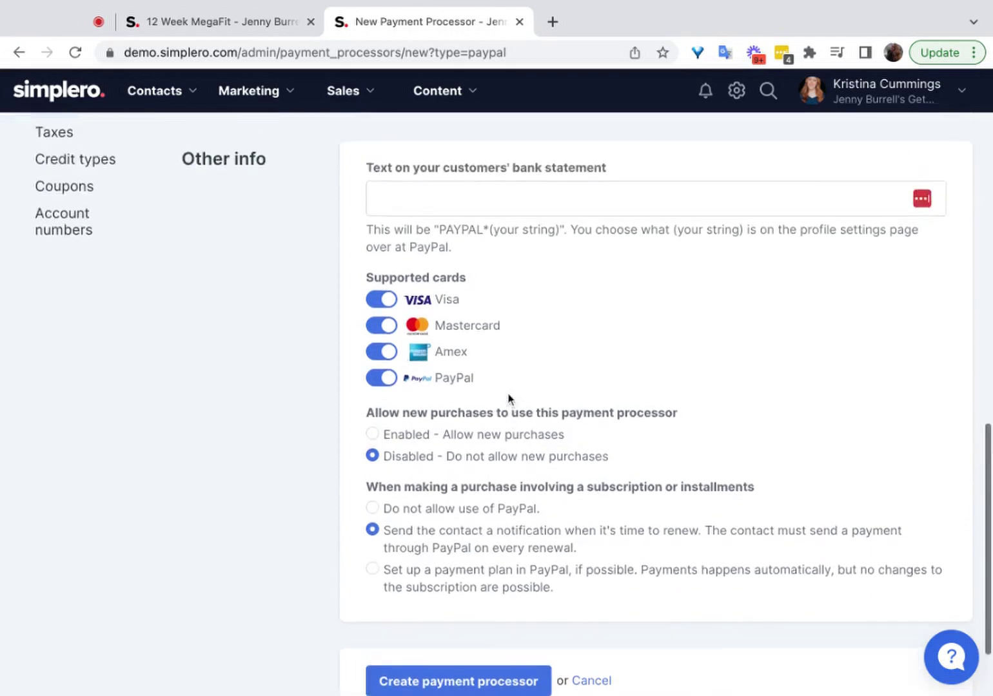
{"action": "scroll", "coordinate": [510, 399], "scroll_direction": "down", "scroll_amount": 2}
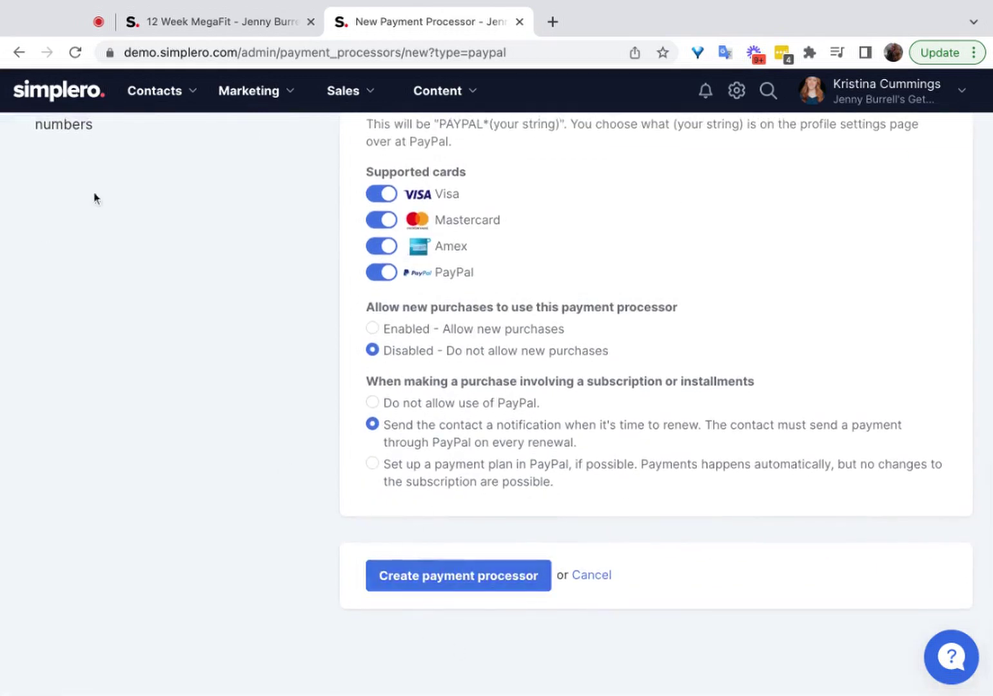
Step: Leave the PayPal form unsaved and read the Spreedly, EasyPayDirect, QuickPay and Manual provider descriptions
{"action": "left_click", "coordinate": [14, 56]}
{"action": "scroll", "coordinate": [638, 459], "scroll_direction": "down", "scroll_amount": 5}
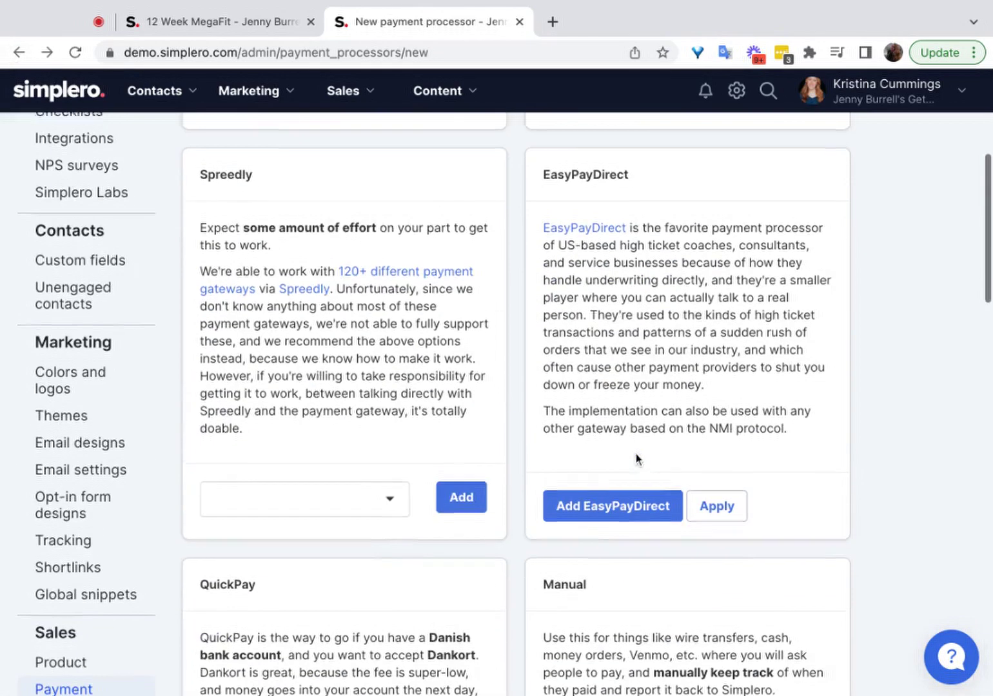
{"action": "scroll", "coordinate": [533, 226], "scroll_direction": "down", "scroll_amount": 5}
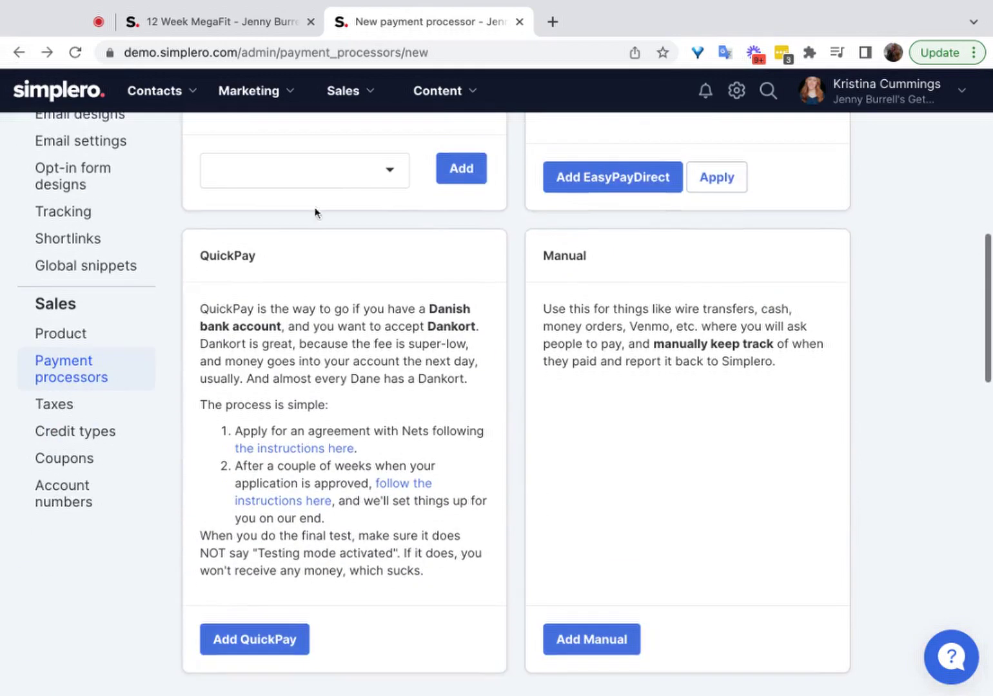
{"action": "scroll", "coordinate": [429, 303], "scroll_direction": "down", "scroll_amount": 2}
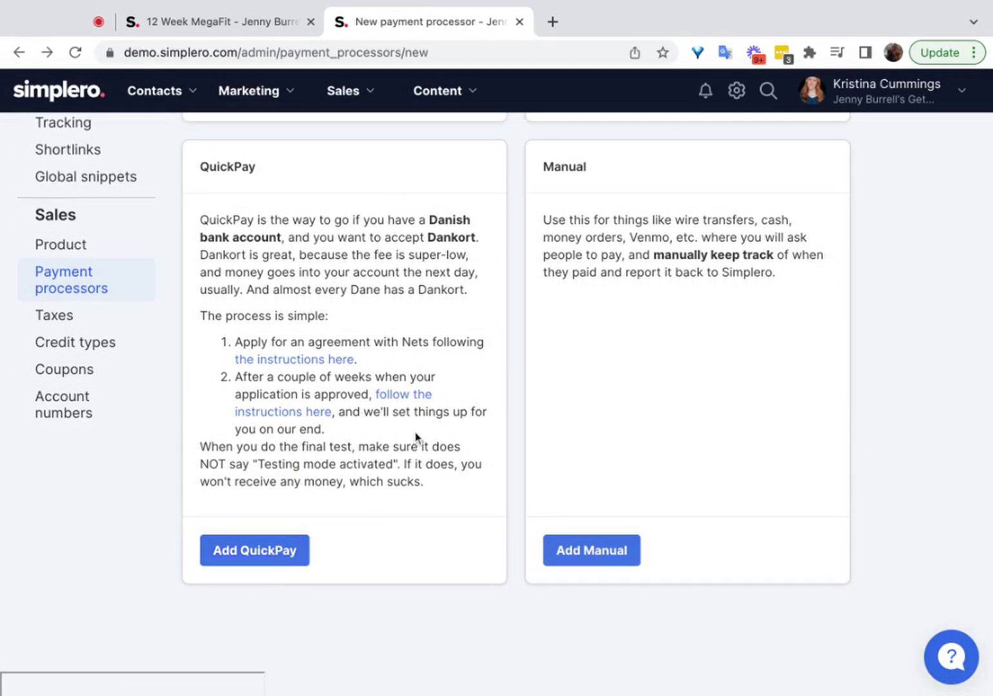
{"action": "scroll", "coordinate": [419, 406], "scroll_direction": "up", "scroll_amount": 2}
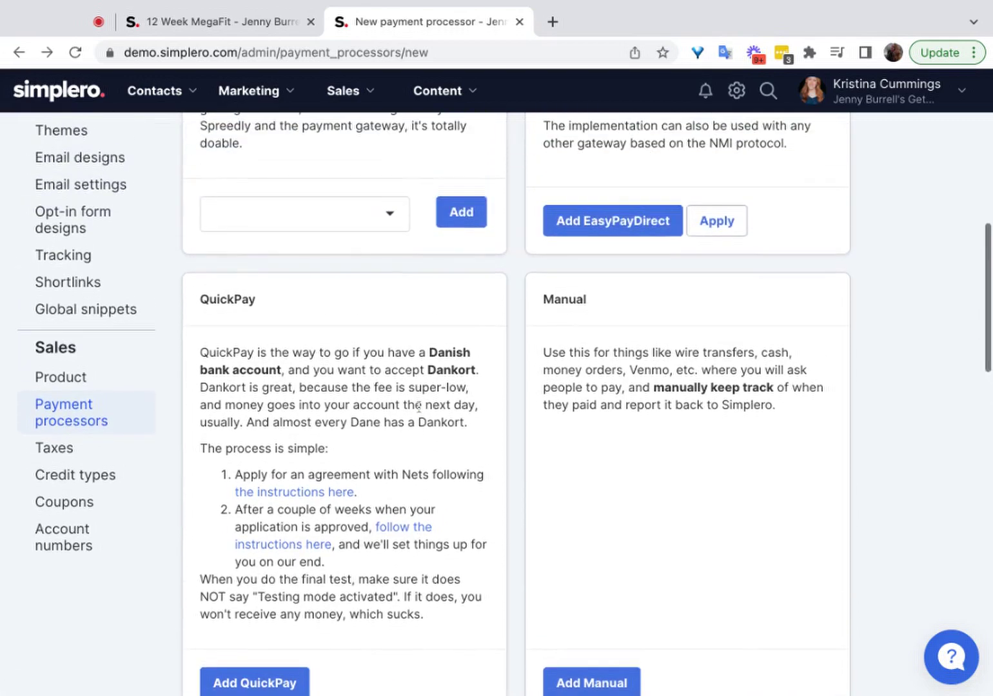
{"action": "scroll", "coordinate": [655, 464], "scroll_direction": "down", "scroll_amount": 1}
{"action": "scroll", "coordinate": [655, 465], "scroll_direction": "down", "scroll_amount": 2}
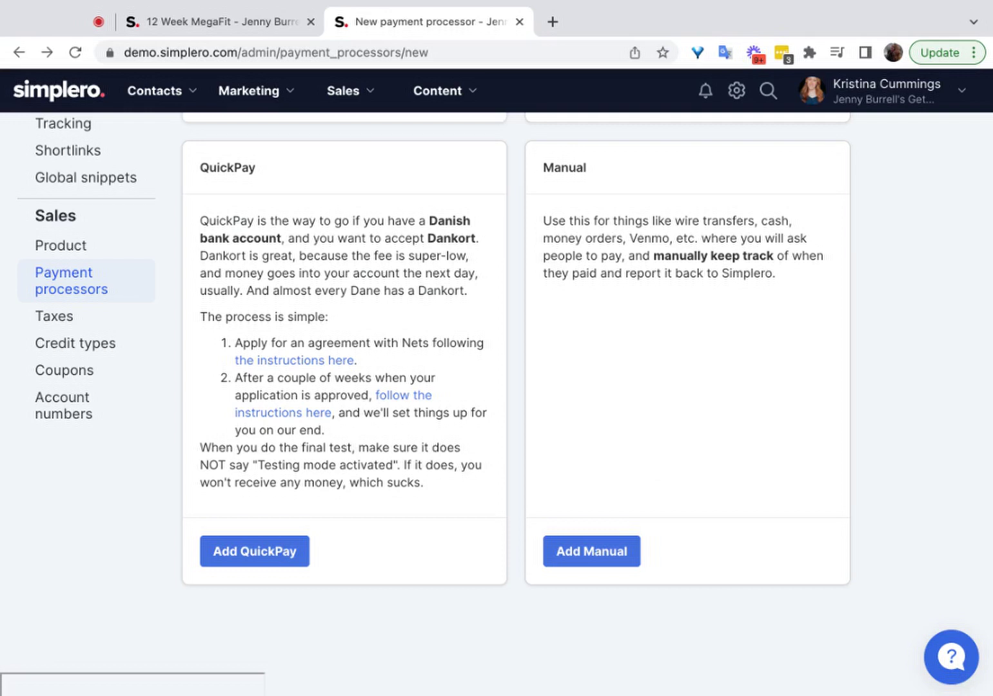
{"action": "scroll", "coordinate": [683, 381], "scroll_direction": "up", "scroll_amount": 7}
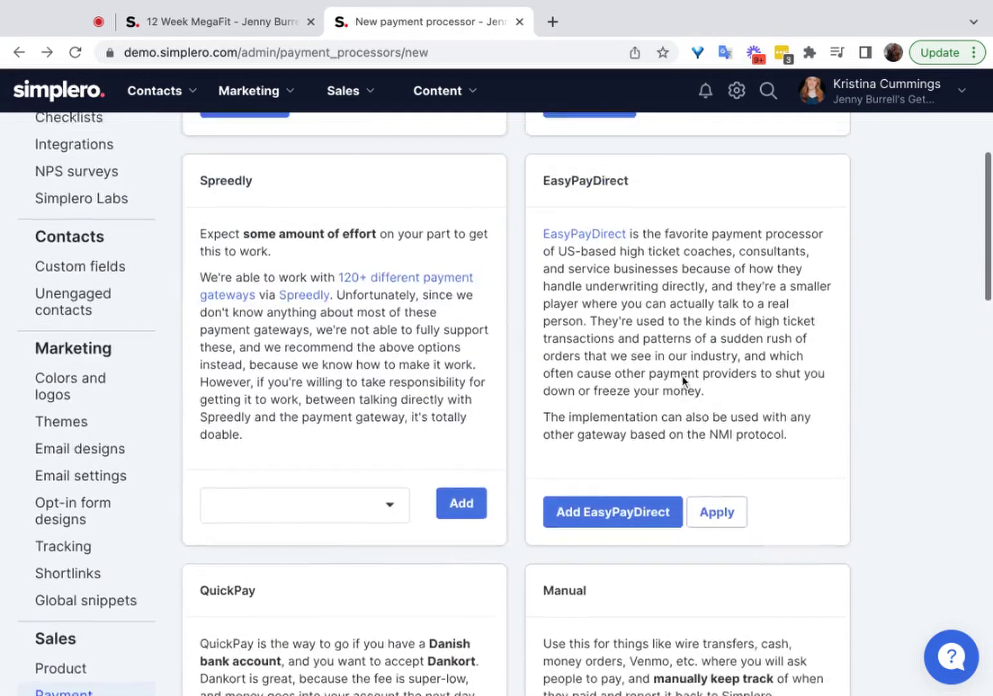
{"action": "scroll", "coordinate": [683, 382], "scroll_direction": "up", "scroll_amount": 1}
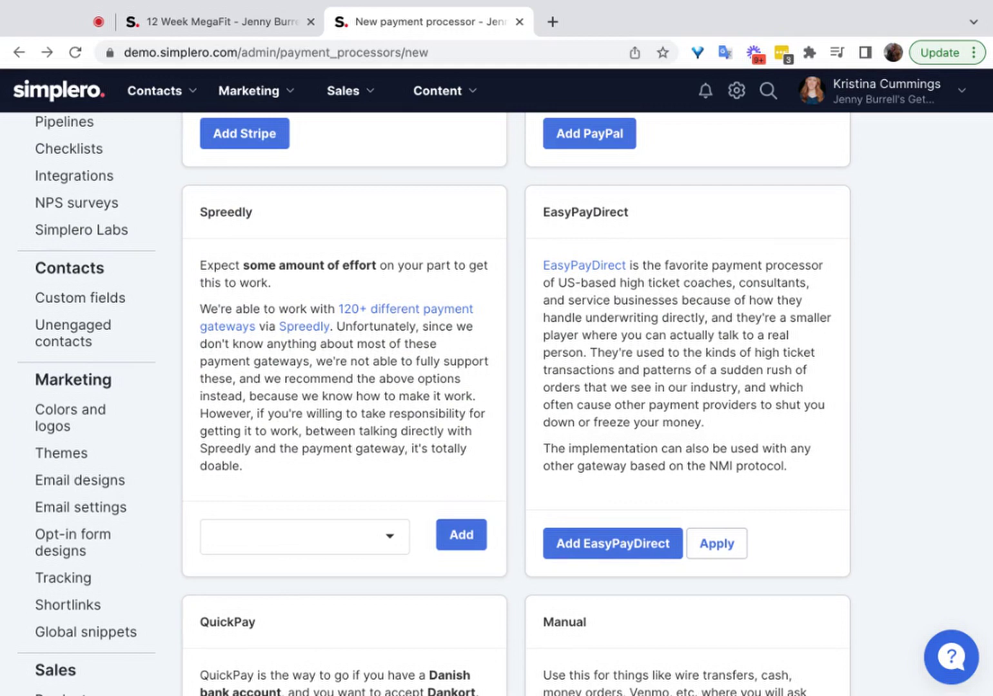
Step: Browse the payment gateways available through Spreedly, close the list without choosing one, and return to the Stripe and PayPal options
{"action": "left_click", "coordinate": [325, 541]}
{"action": "scroll", "coordinate": [325, 545], "scroll_direction": "down", "scroll_amount": 4}
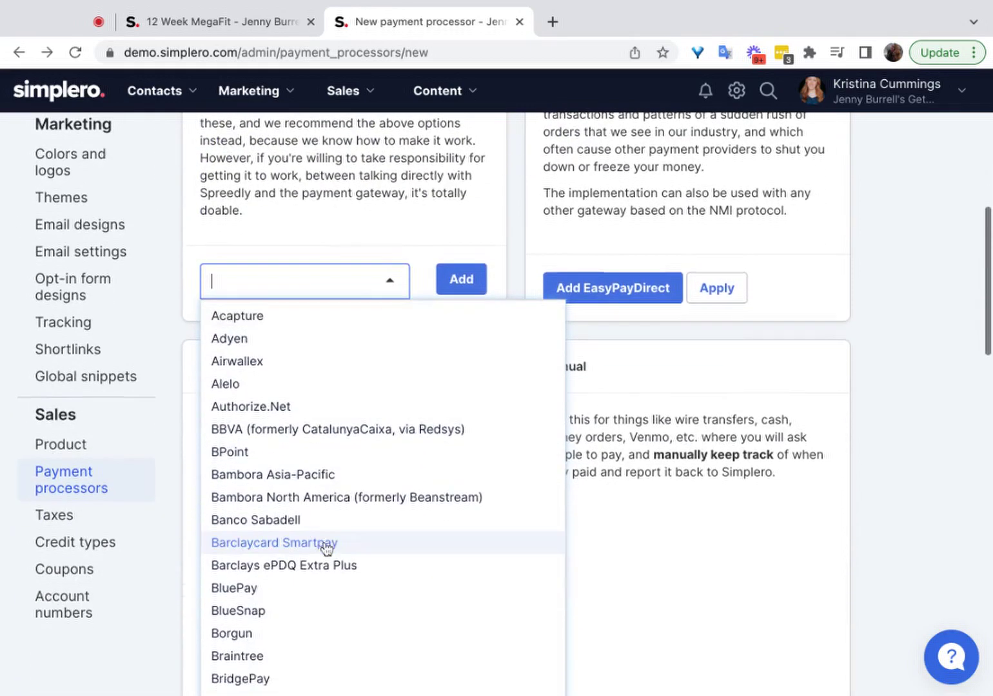
{"action": "scroll", "coordinate": [325, 545], "scroll_direction": "down", "scroll_amount": 10}
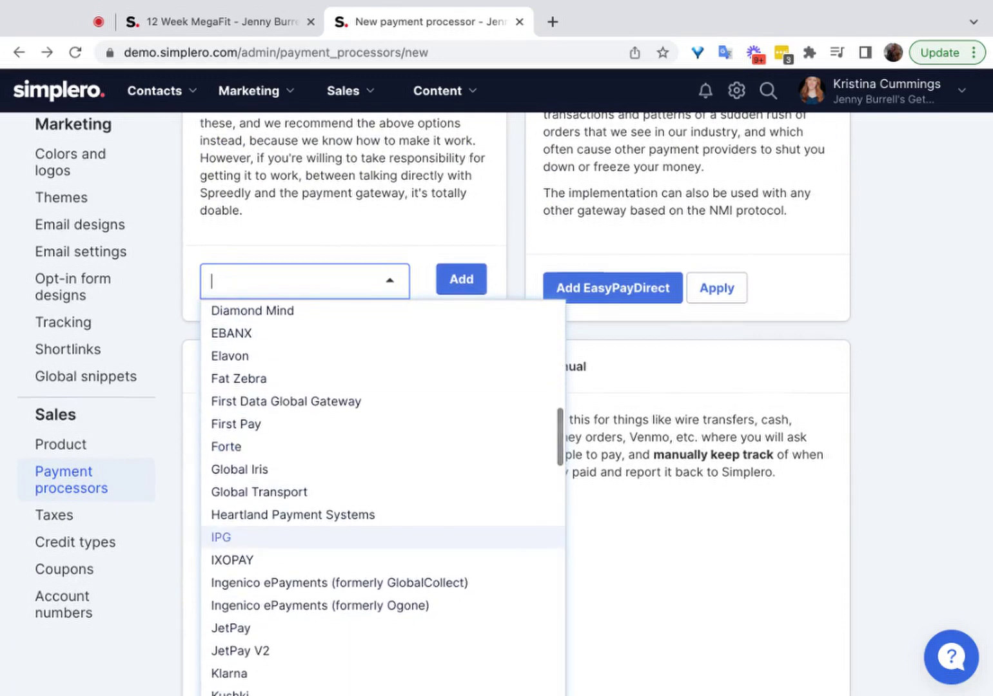
{"action": "left_click", "coordinate": [284, 217]}
{"action": "scroll", "coordinate": [284, 216], "scroll_direction": "up", "scroll_amount": 4}
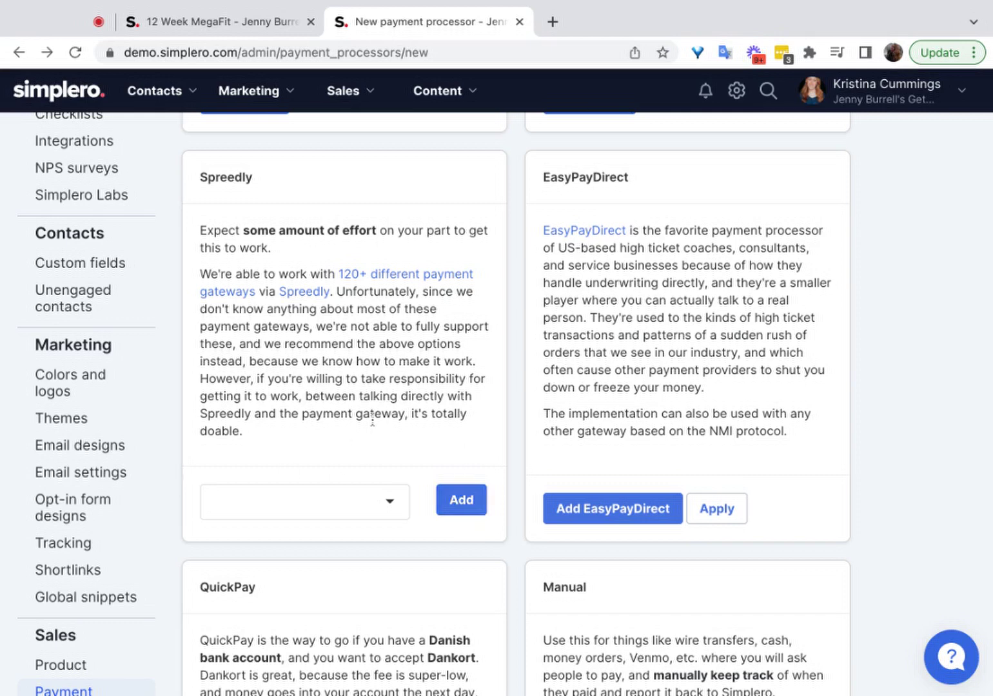
{"action": "scroll", "coordinate": [373, 421], "scroll_direction": "up", "scroll_amount": 5}
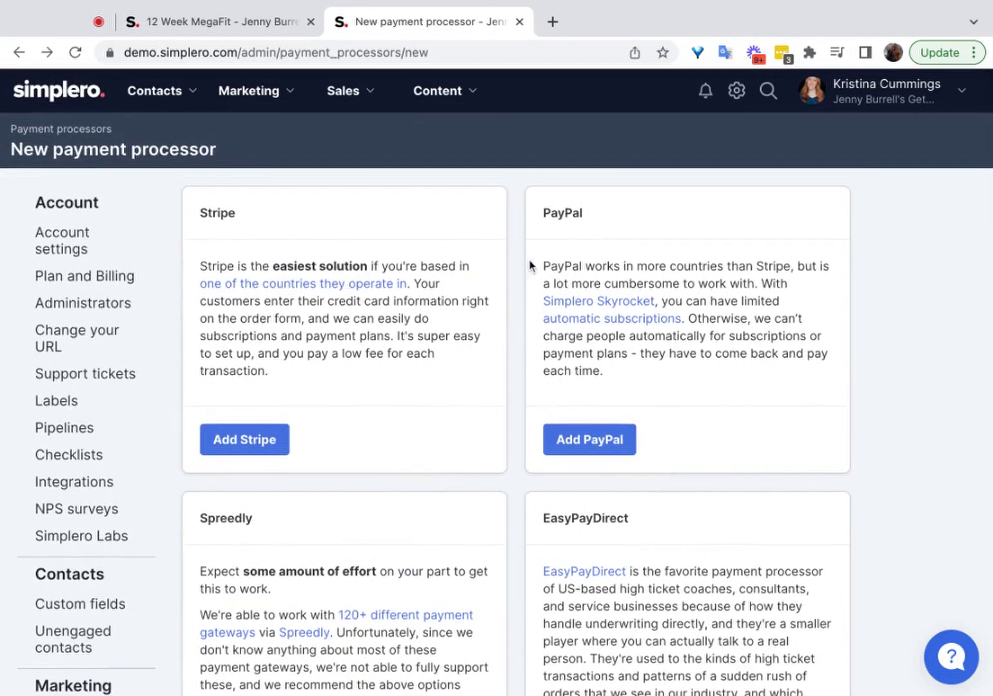
Step: Review the Spreedly, EasyPayDirect, QuickPay and Manual options again and return to the list of configured payment processors
{"action": "scroll", "coordinate": [529, 266], "scroll_direction": "down", "scroll_amount": 4}
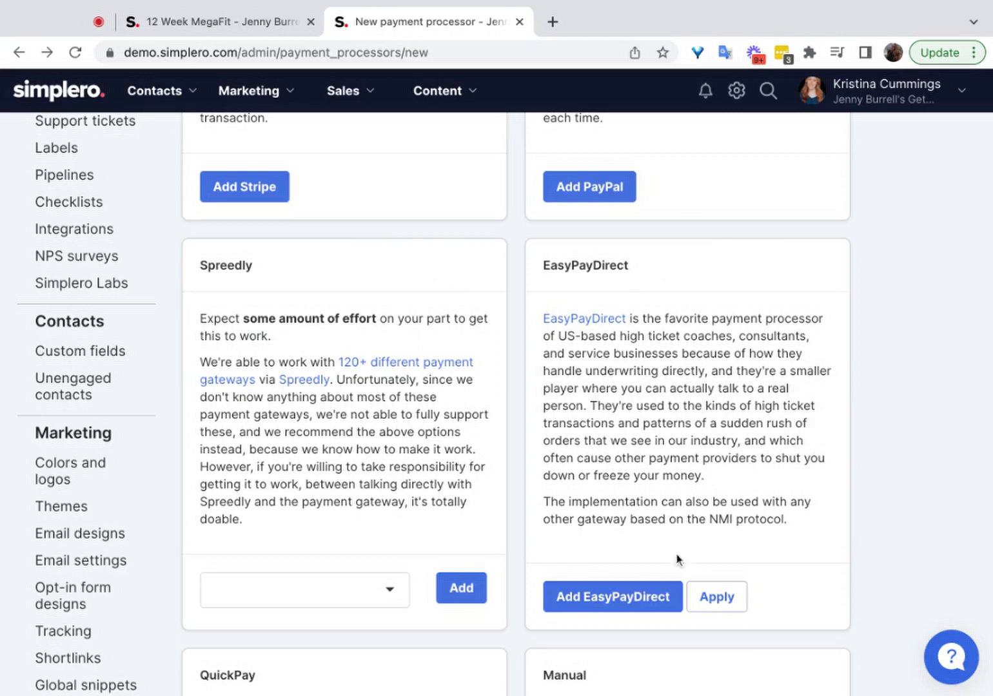
{"action": "scroll", "coordinate": [705, 507], "scroll_direction": "down", "scroll_amount": 5}
{"action": "scroll", "coordinate": [705, 508], "scroll_direction": "up", "scroll_amount": 5}
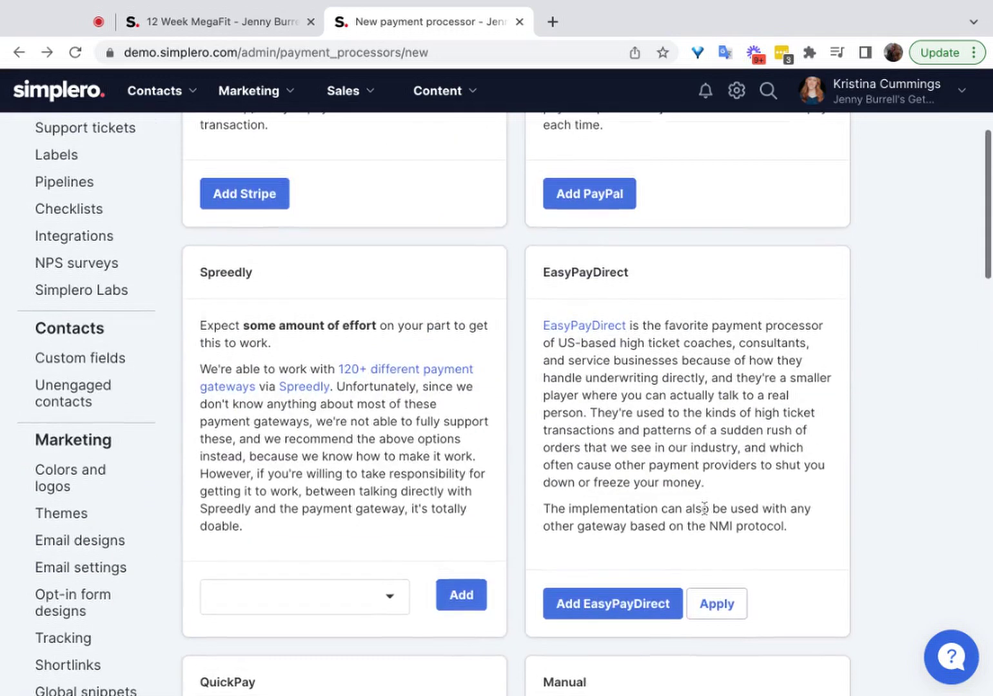
{"action": "scroll", "coordinate": [715, 530], "scroll_direction": "up", "scroll_amount": 2}
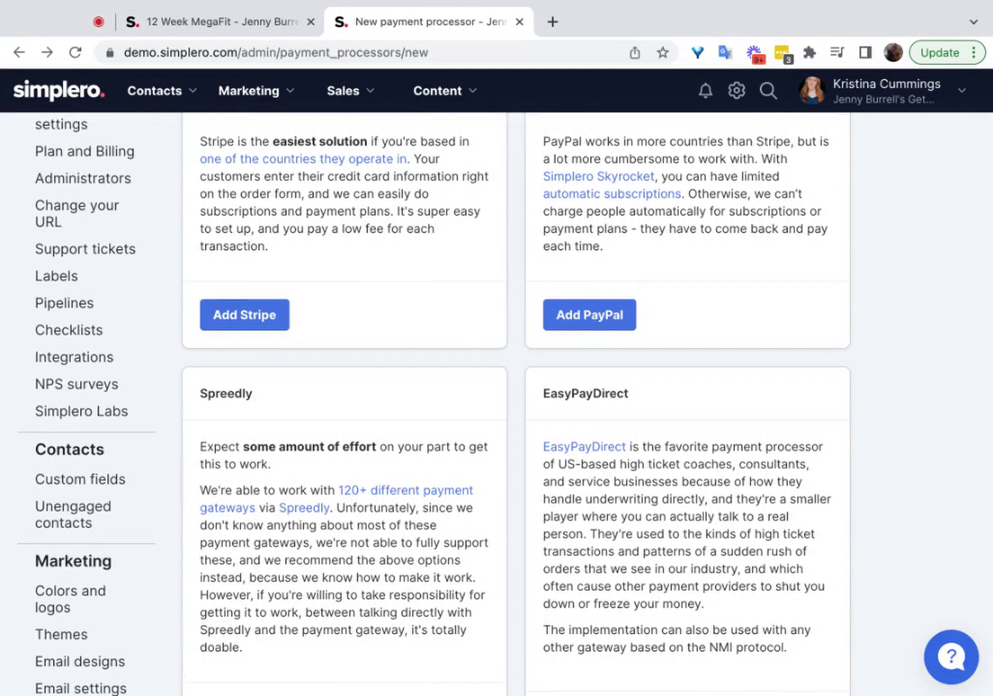
{"action": "scroll", "coordinate": [745, 335], "scroll_direction": "down", "scroll_amount": 10}
{"action": "scroll", "coordinate": [745, 336], "scroll_direction": "up", "scroll_amount": 2}
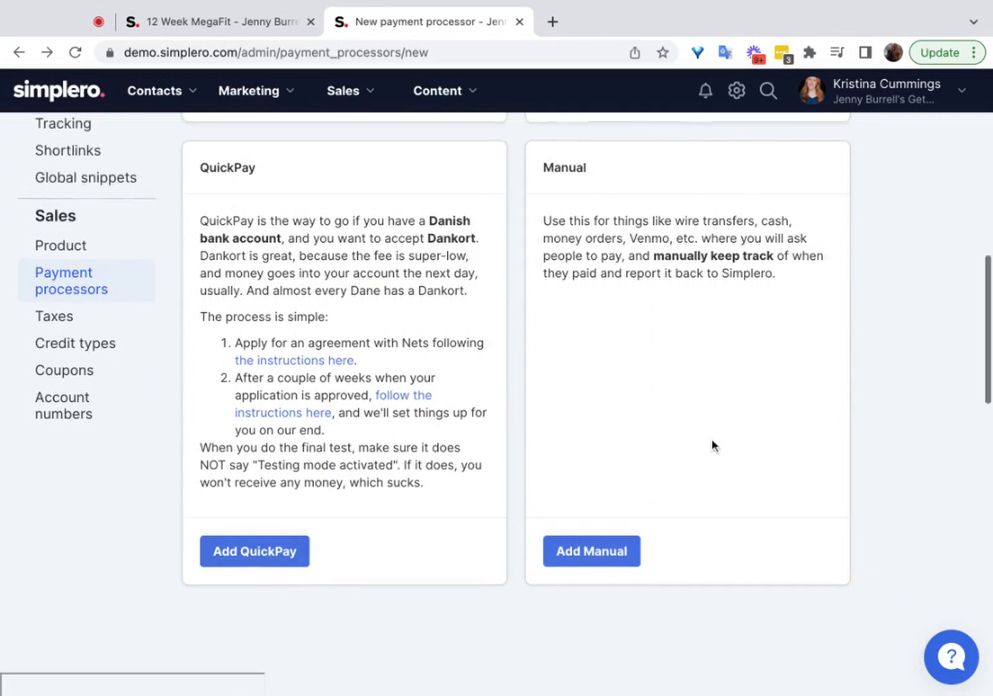
{"action": "scroll", "coordinate": [711, 442], "scroll_direction": "up", "scroll_amount": 5}
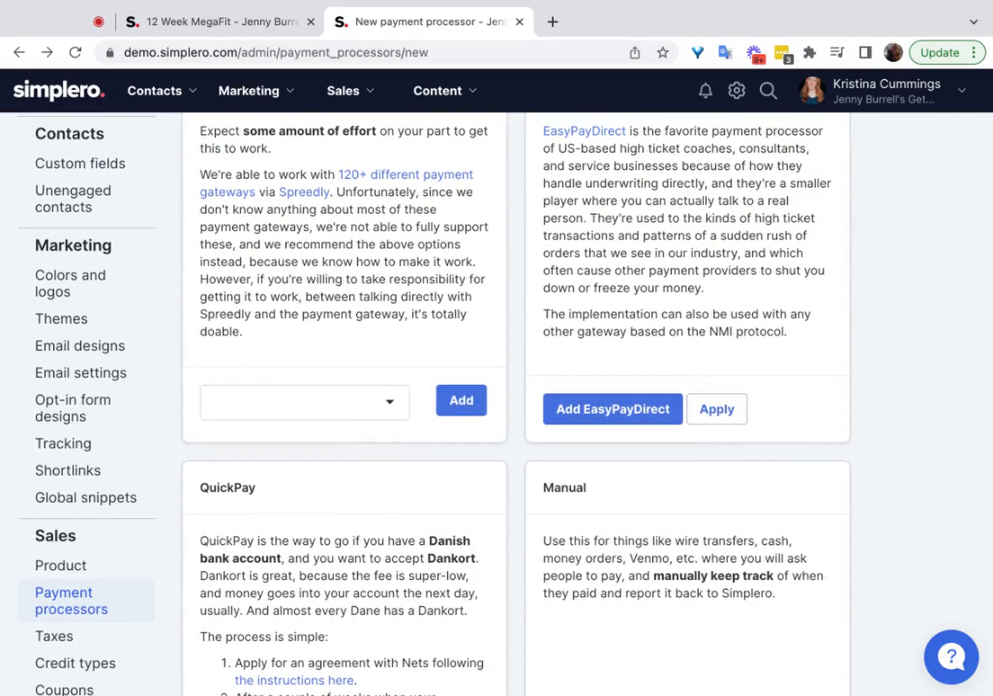
{"action": "scroll", "coordinate": [711, 443], "scroll_direction": "up", "scroll_amount": 8}
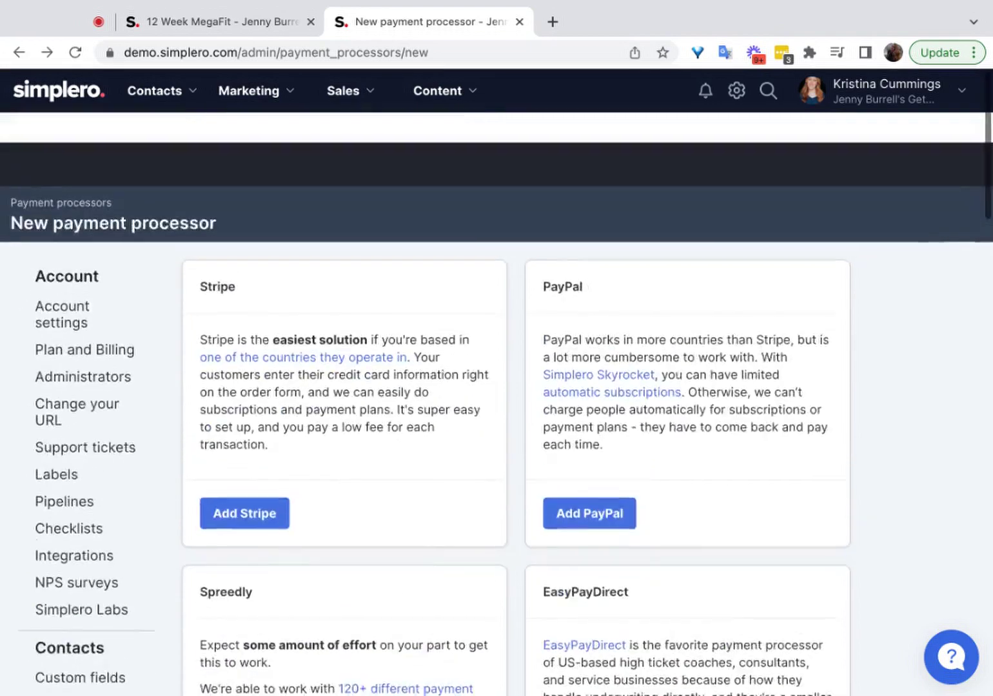
{"action": "left_click", "coordinate": [14, 55]}
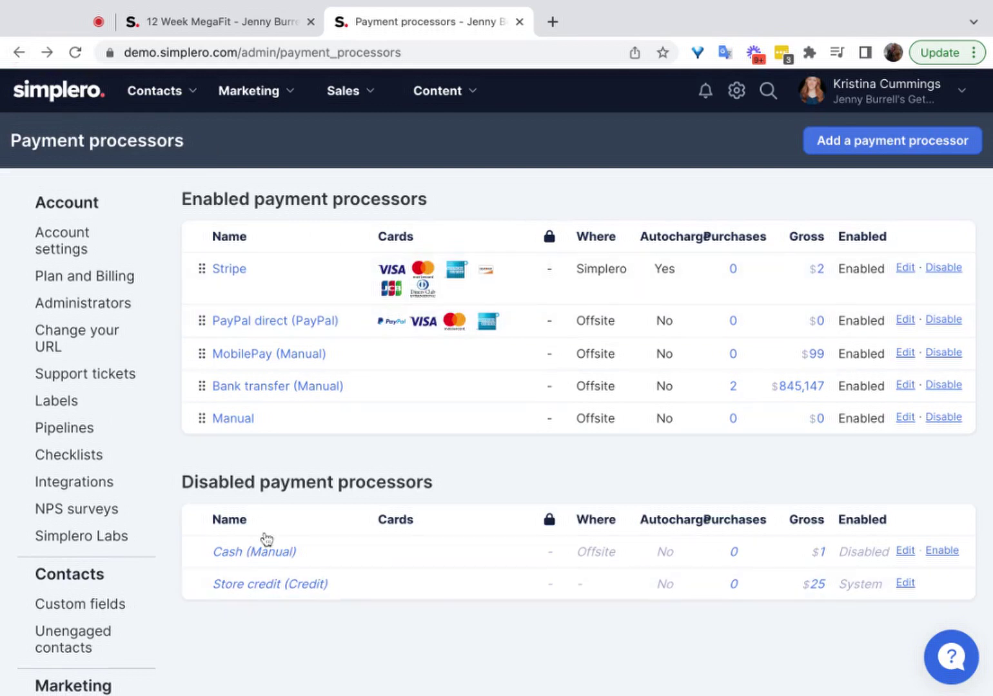
Step: Open the One payment price of the 4 Week Crash Course product for editing
{"action": "left_click", "coordinate": [365, 98]}
{"action": "left_click", "coordinate": [385, 136]}
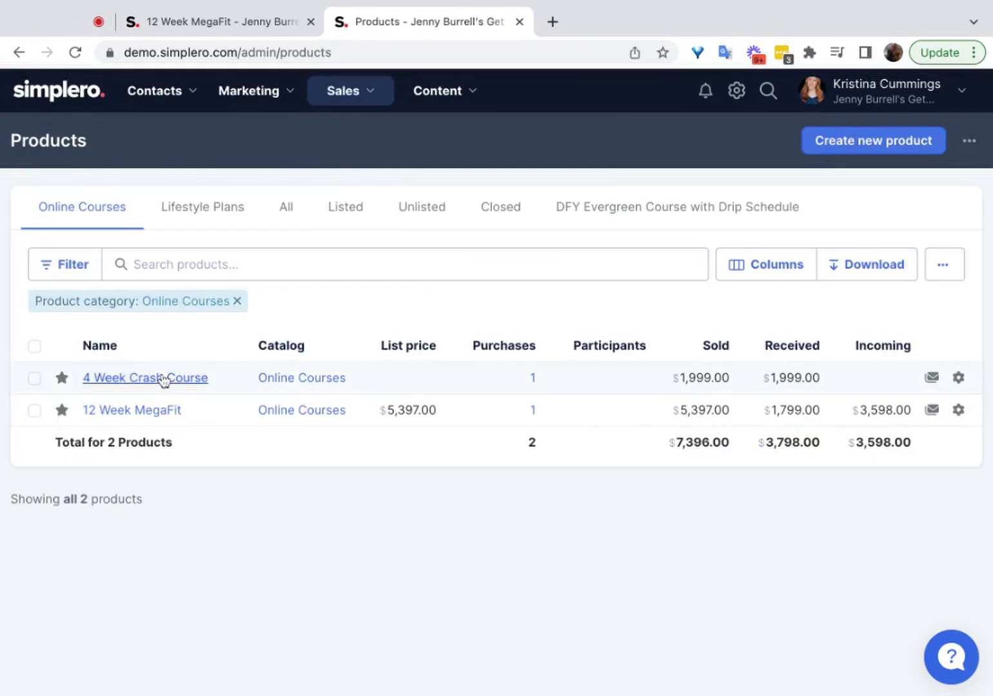
{"action": "left_click", "coordinate": [164, 379]}
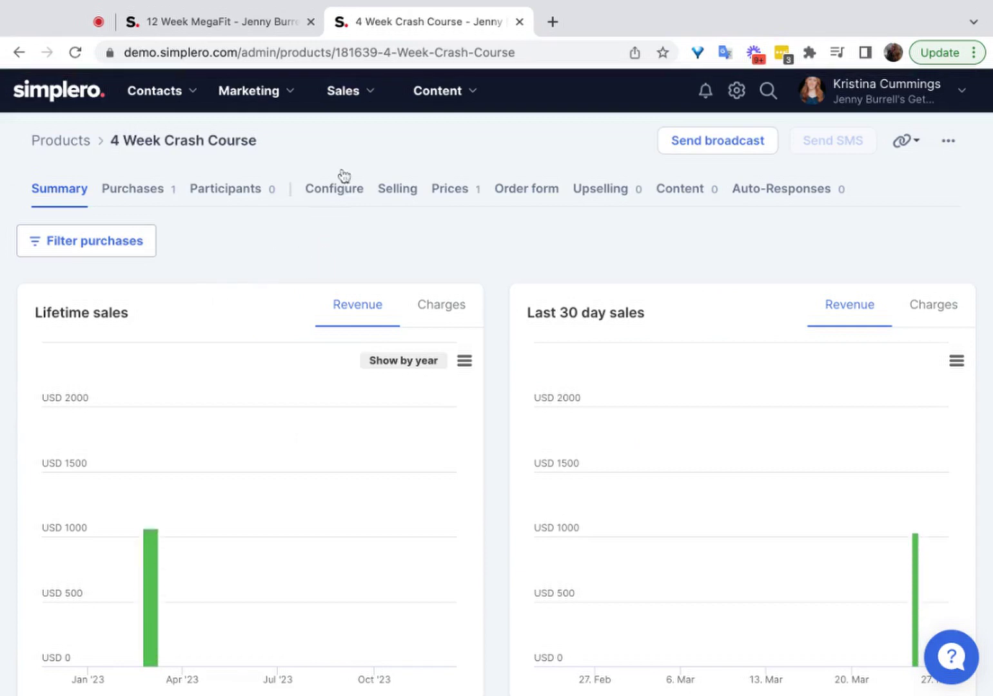
{"action": "left_click", "coordinate": [469, 191]}
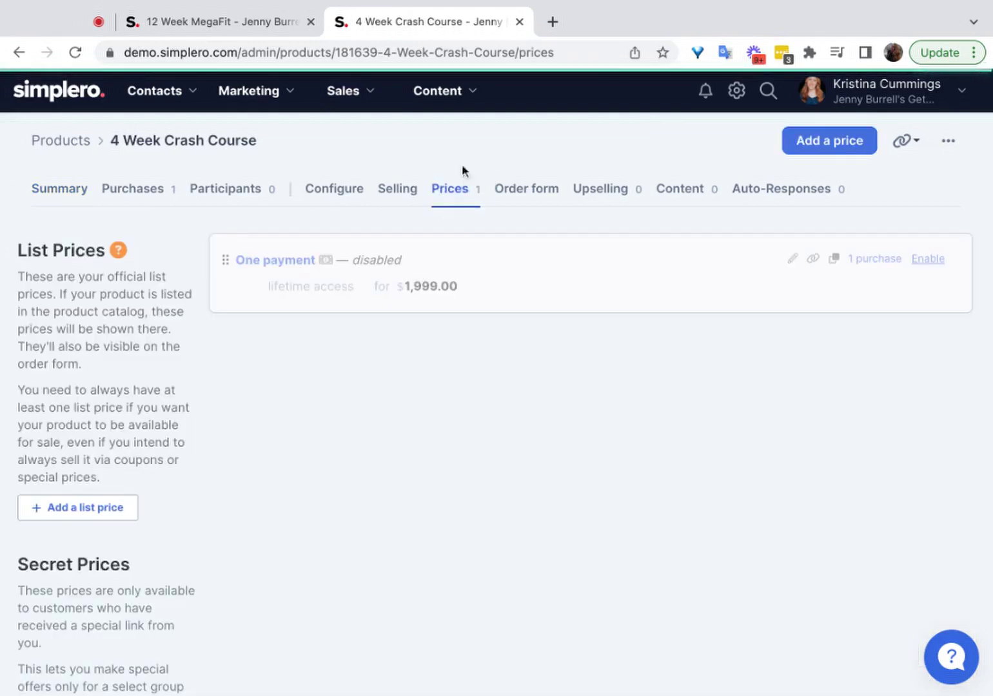
{"action": "left_click", "coordinate": [332, 97]}
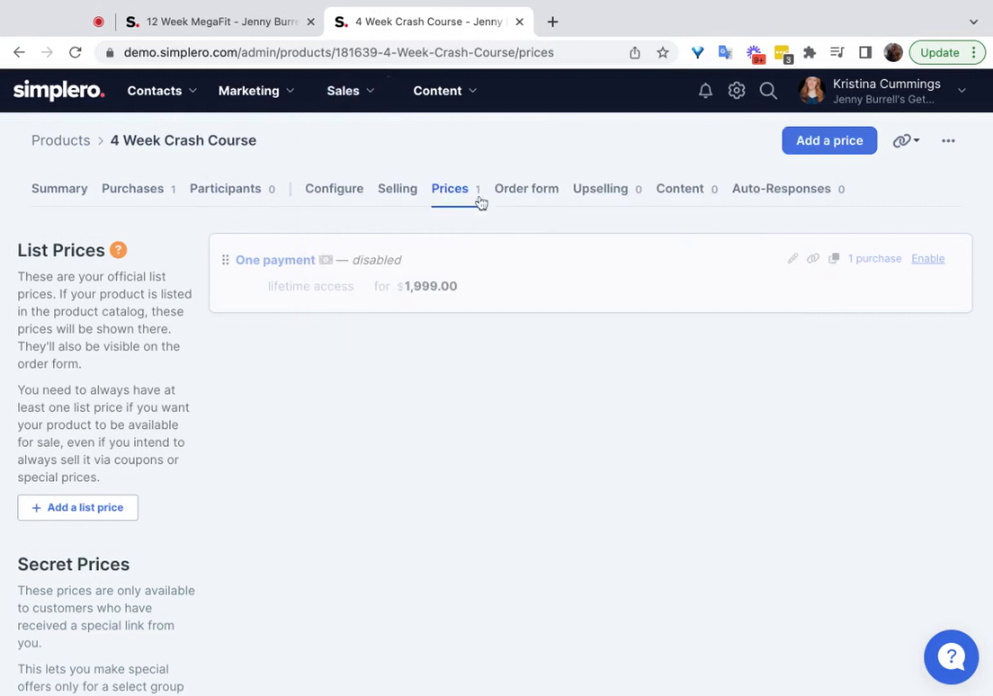
{"action": "left_click", "coordinate": [258, 261]}
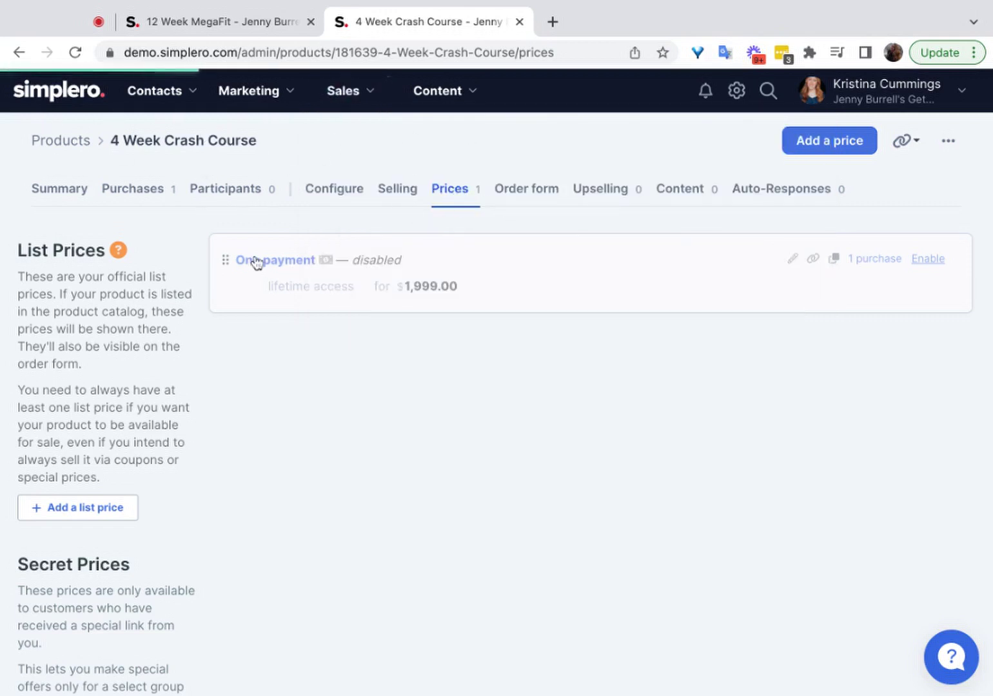
Step: In the price's advanced settings, try limiting payment processors to automatic charge only and to no cash/bank transfer, and switch the limit back off
{"action": "scroll", "coordinate": [384, 278], "scroll_direction": "down", "scroll_amount": 15}
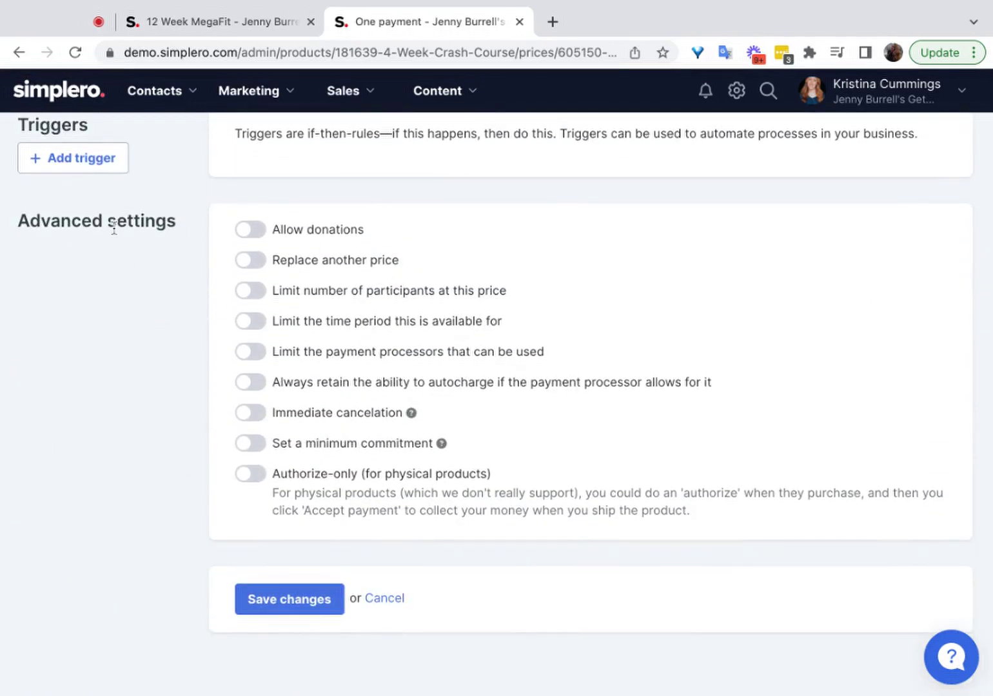
{"action": "left_click", "coordinate": [345, 351]}
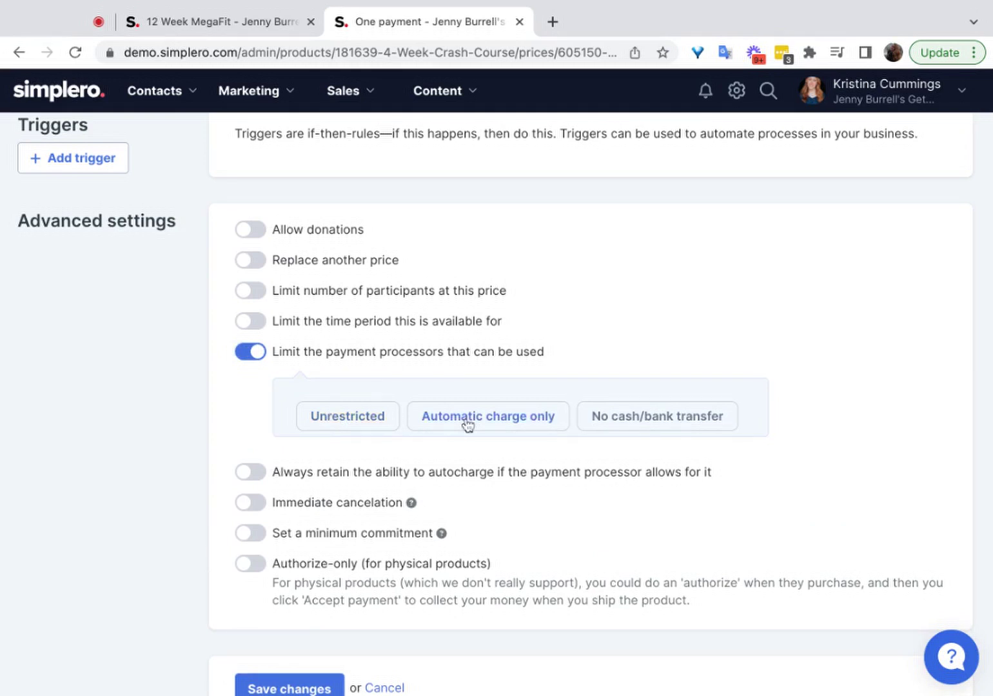
{"action": "left_click", "coordinate": [503, 419]}
{"action": "left_click", "coordinate": [648, 427]}
{"action": "left_click", "coordinate": [744, 418]}
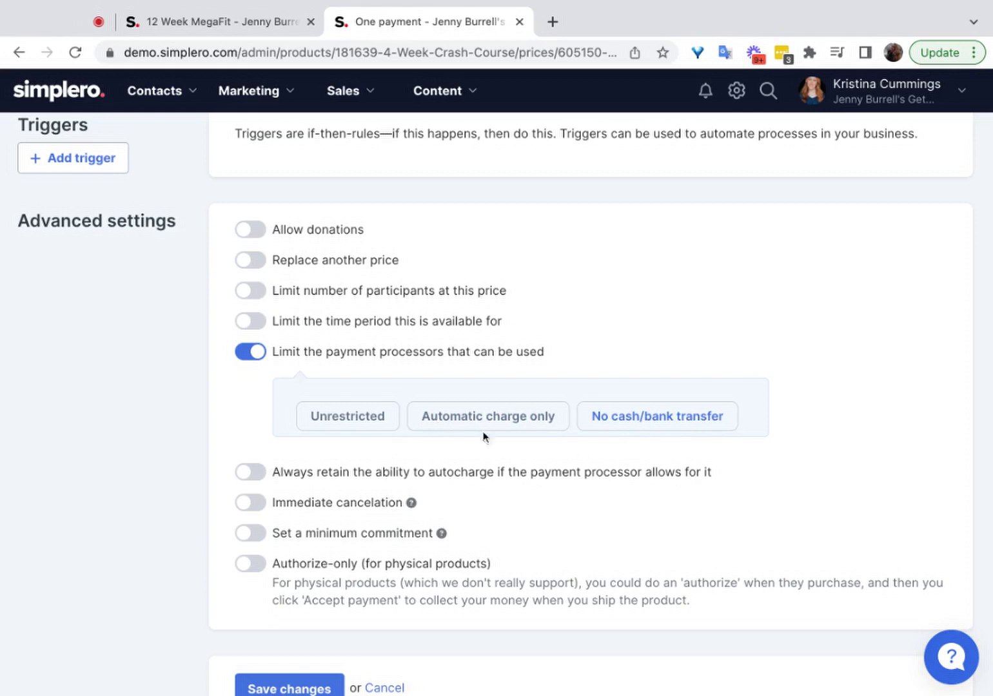
{"action": "left_click", "coordinate": [265, 352]}
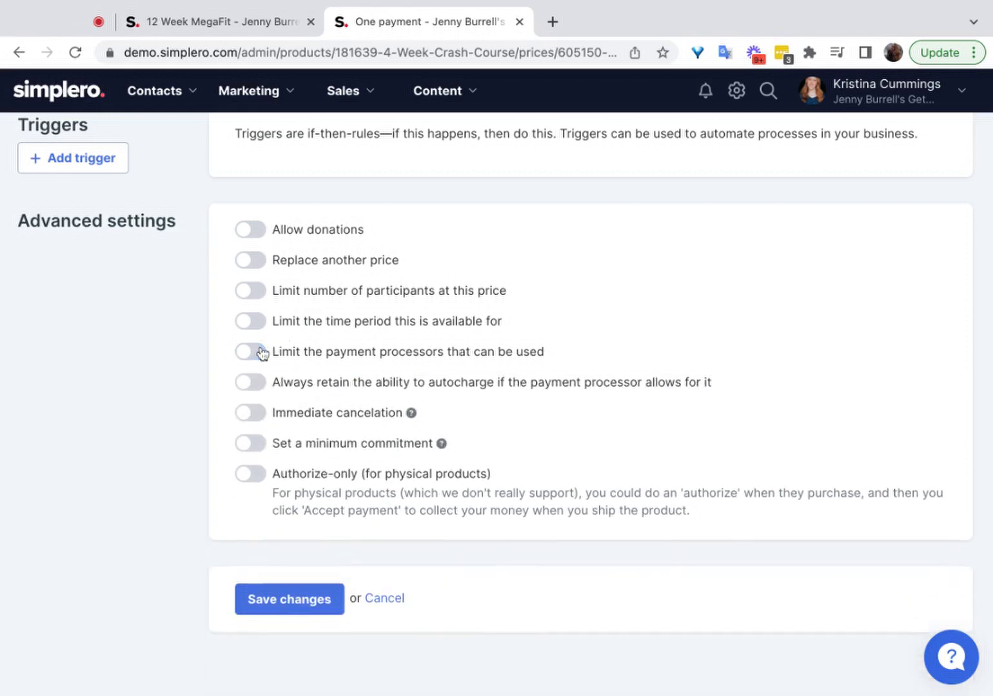